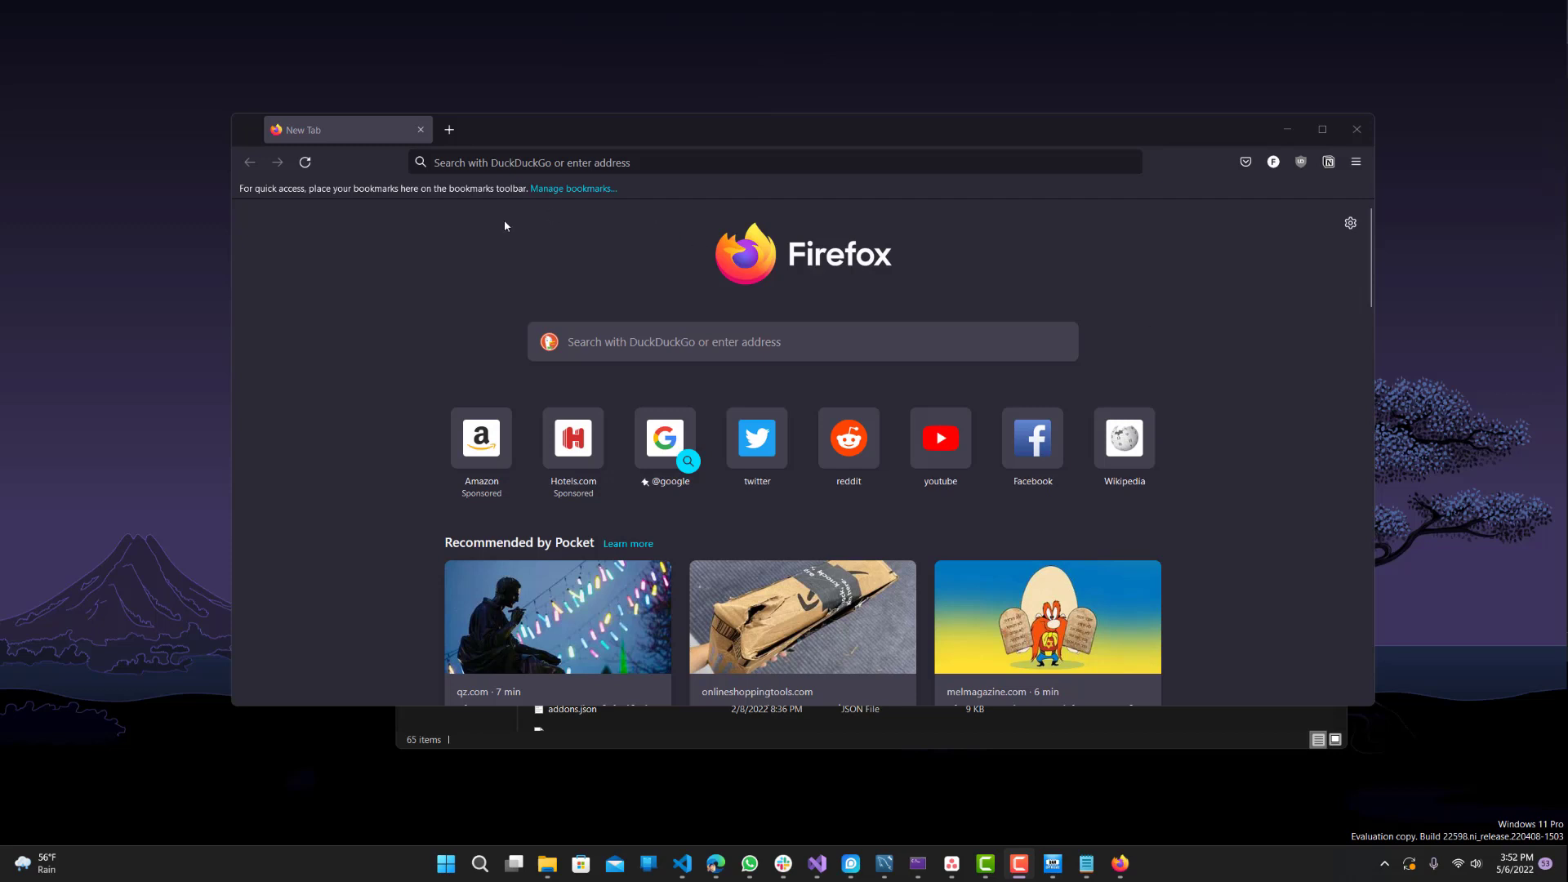
Load about:config, maximize the Firefox window, and accept the risk warning.
left_click_drag(513, 146, 541, 180)
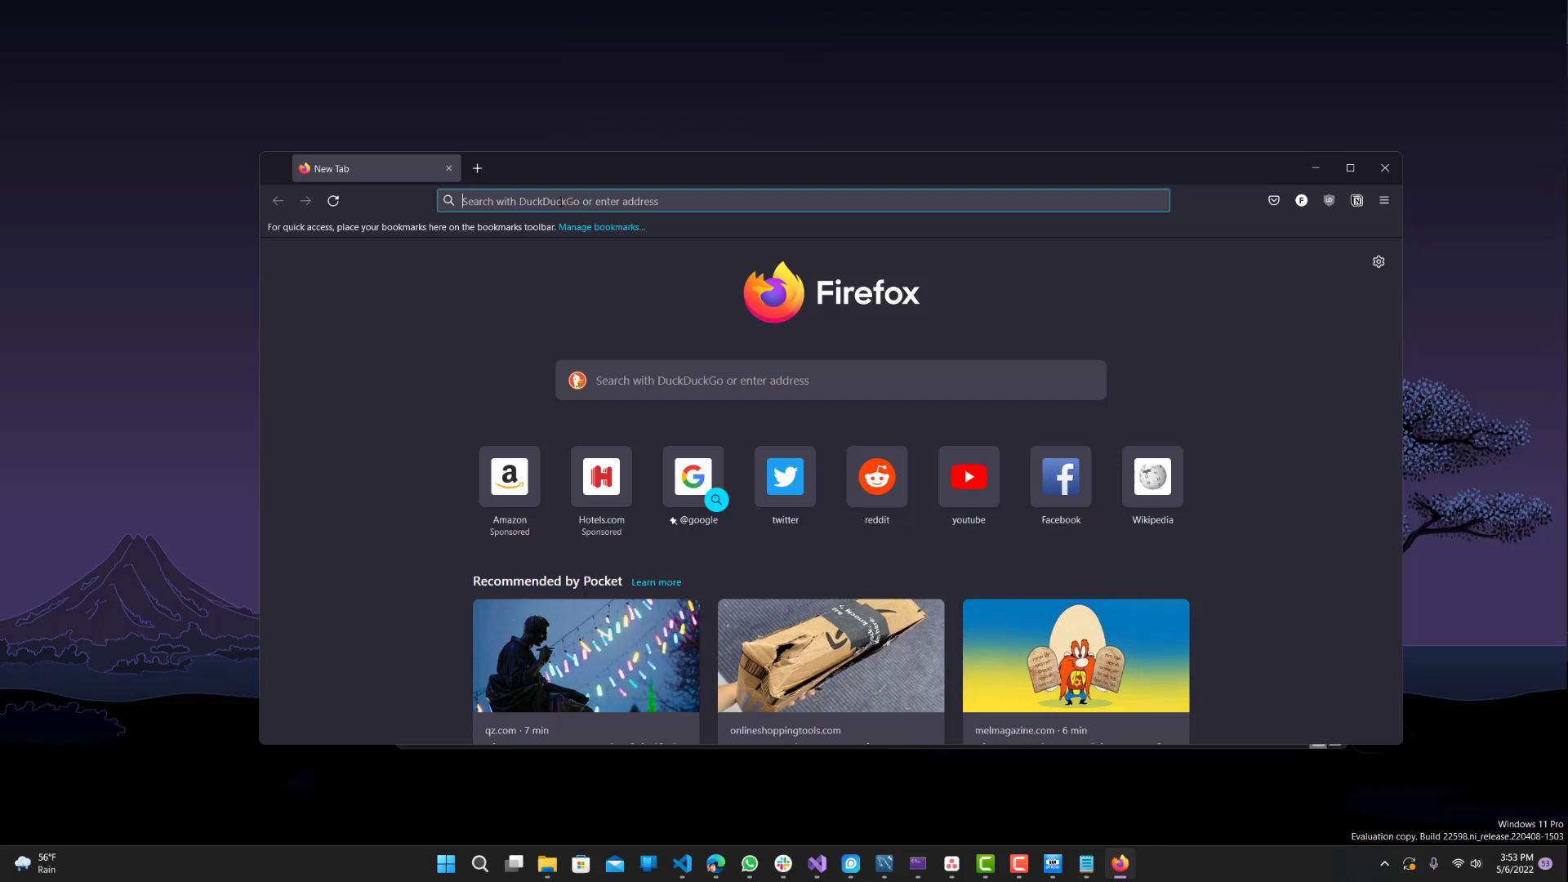
type("about:")
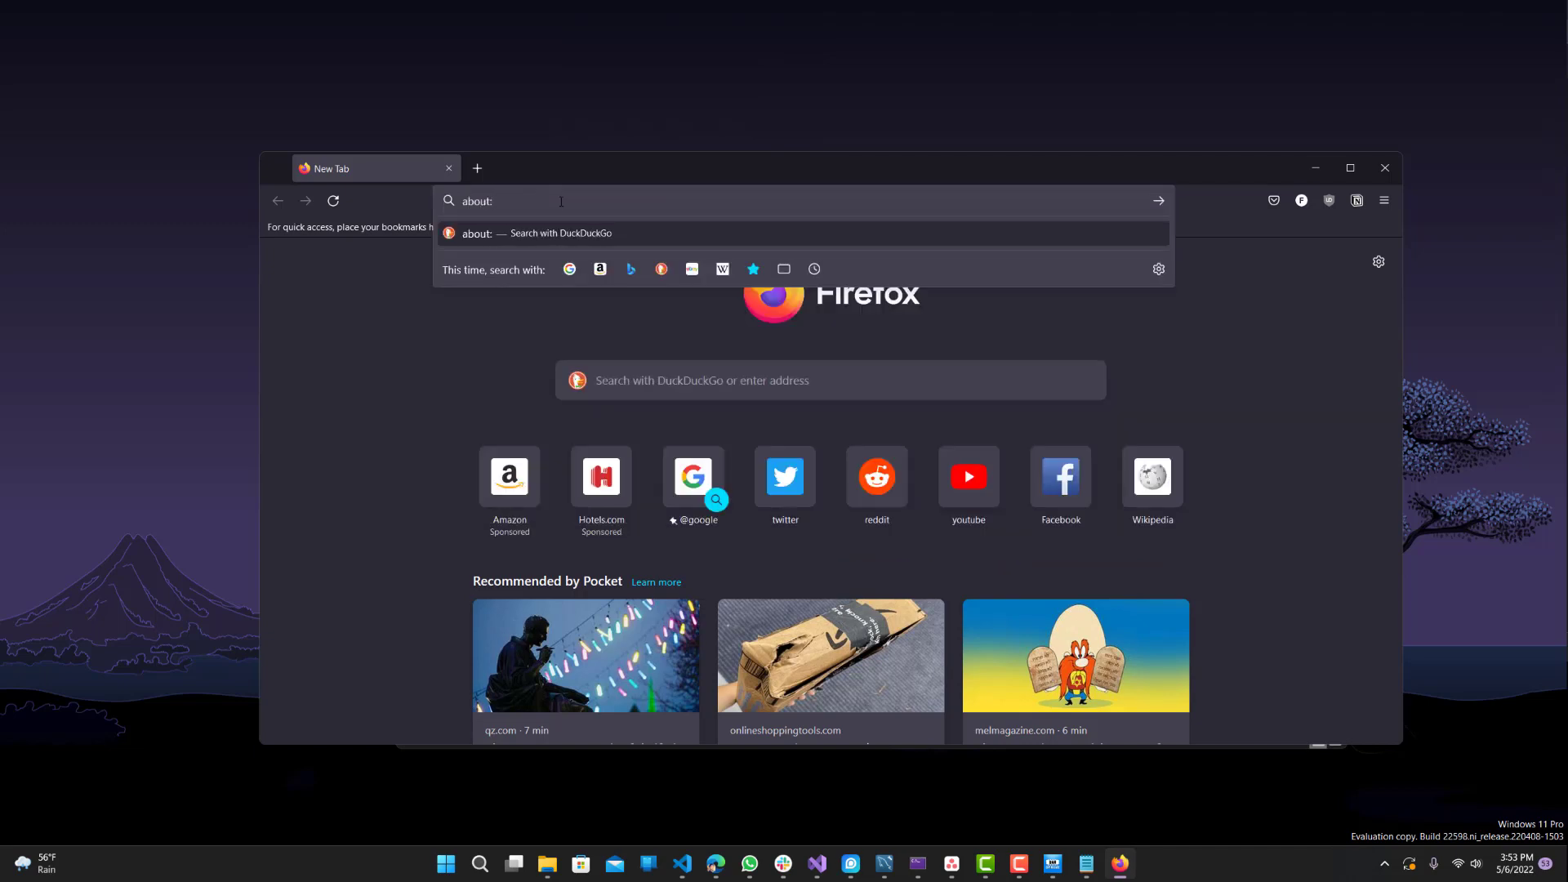
type("config")
key("Return")
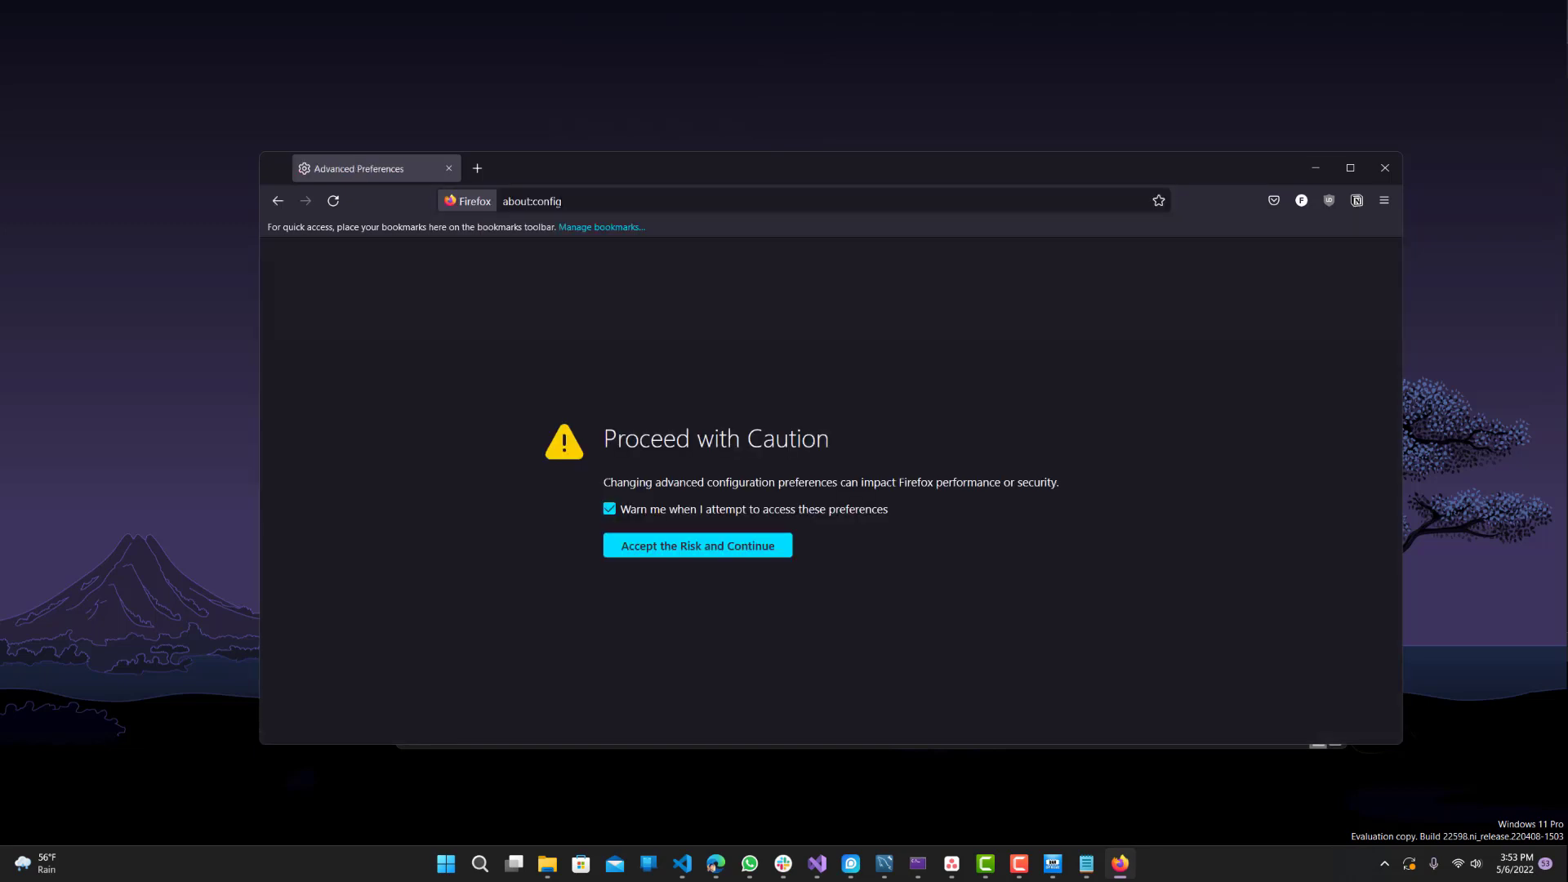
double_click(576, 173)
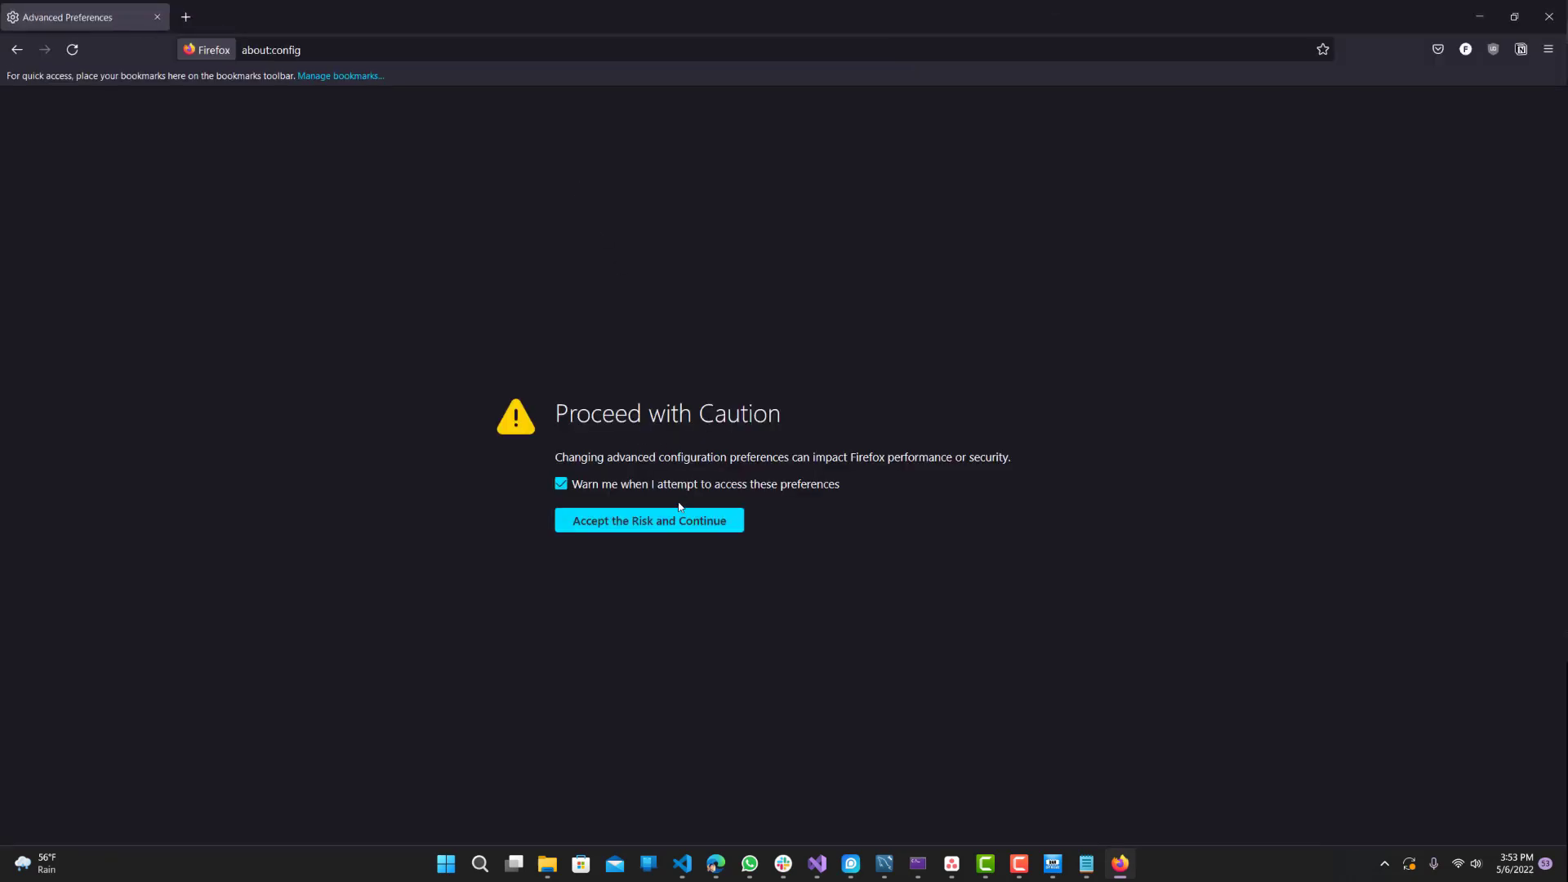
left_click(599, 527)
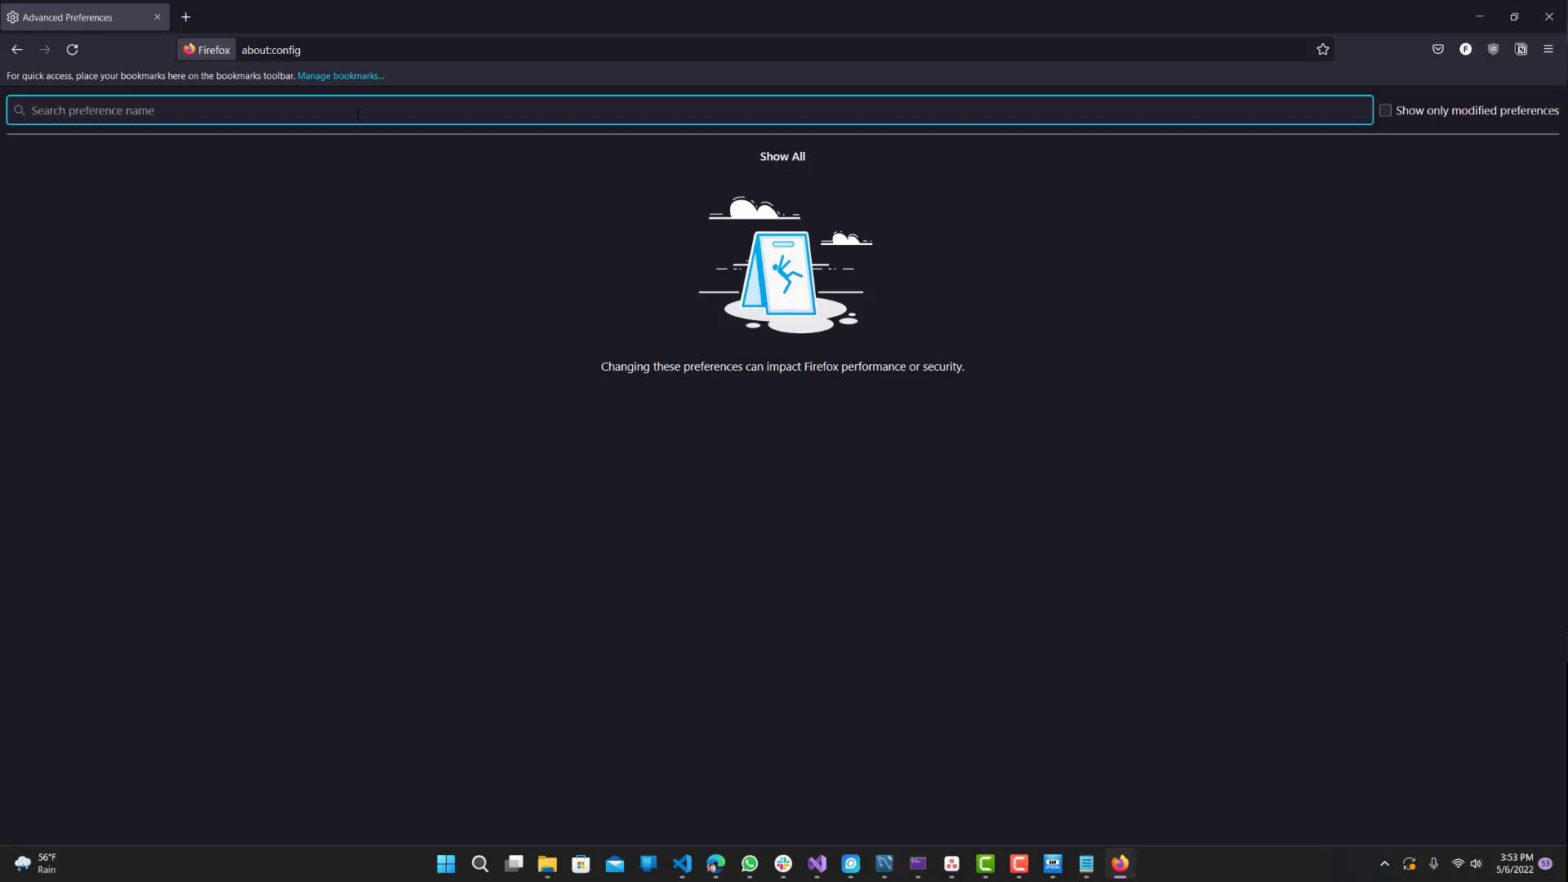
Search 'toolkit.legau' and set toolkit.legacyUserProfileCustomizations.stylesheets to true.
type("toolk")
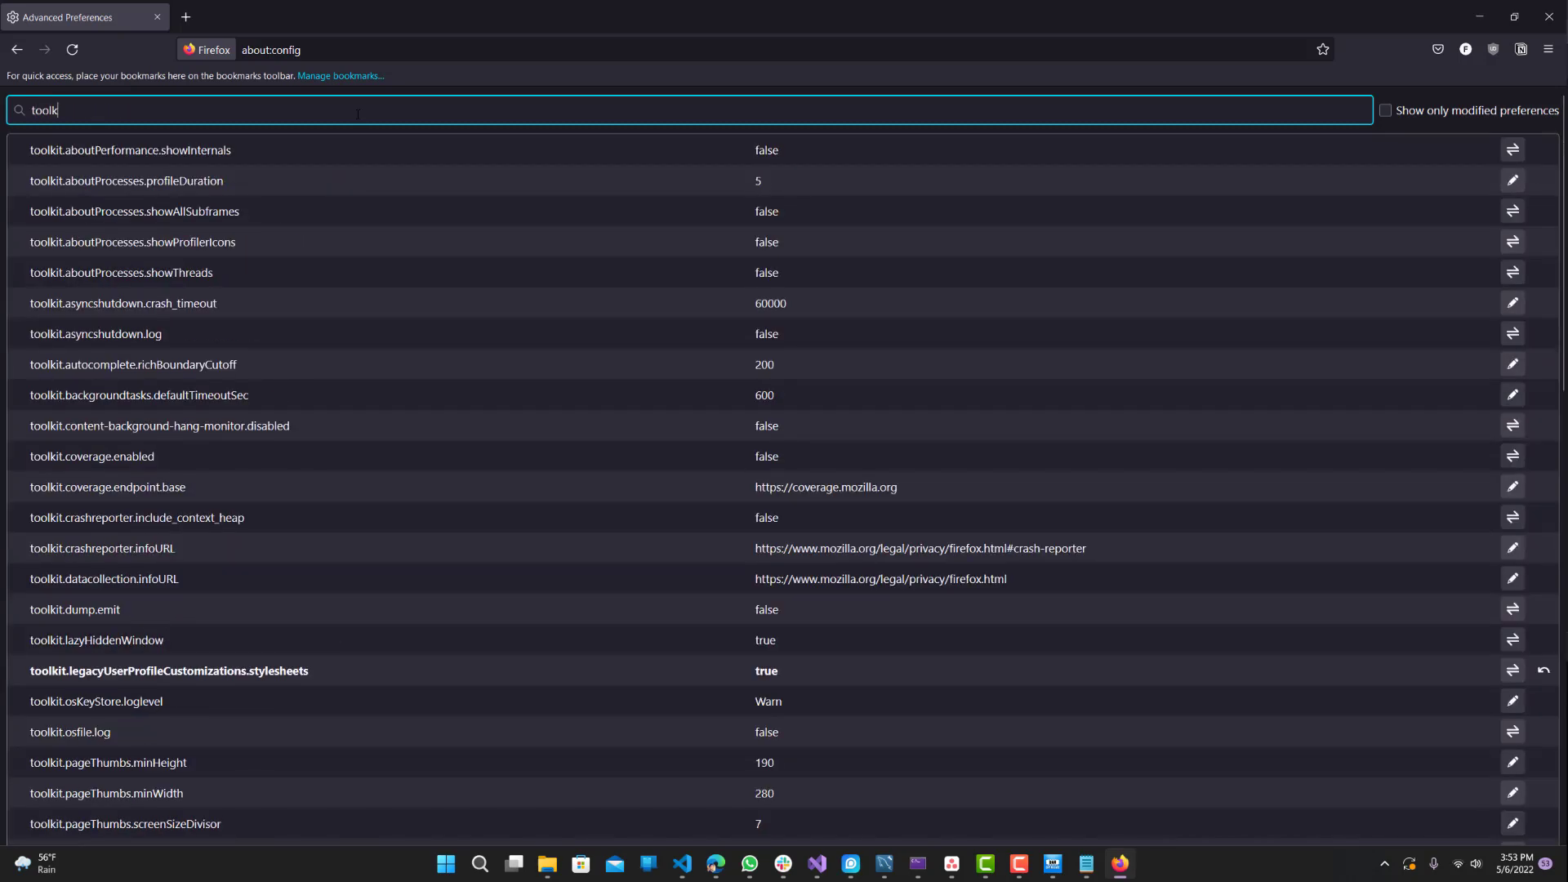
type("it.legau")
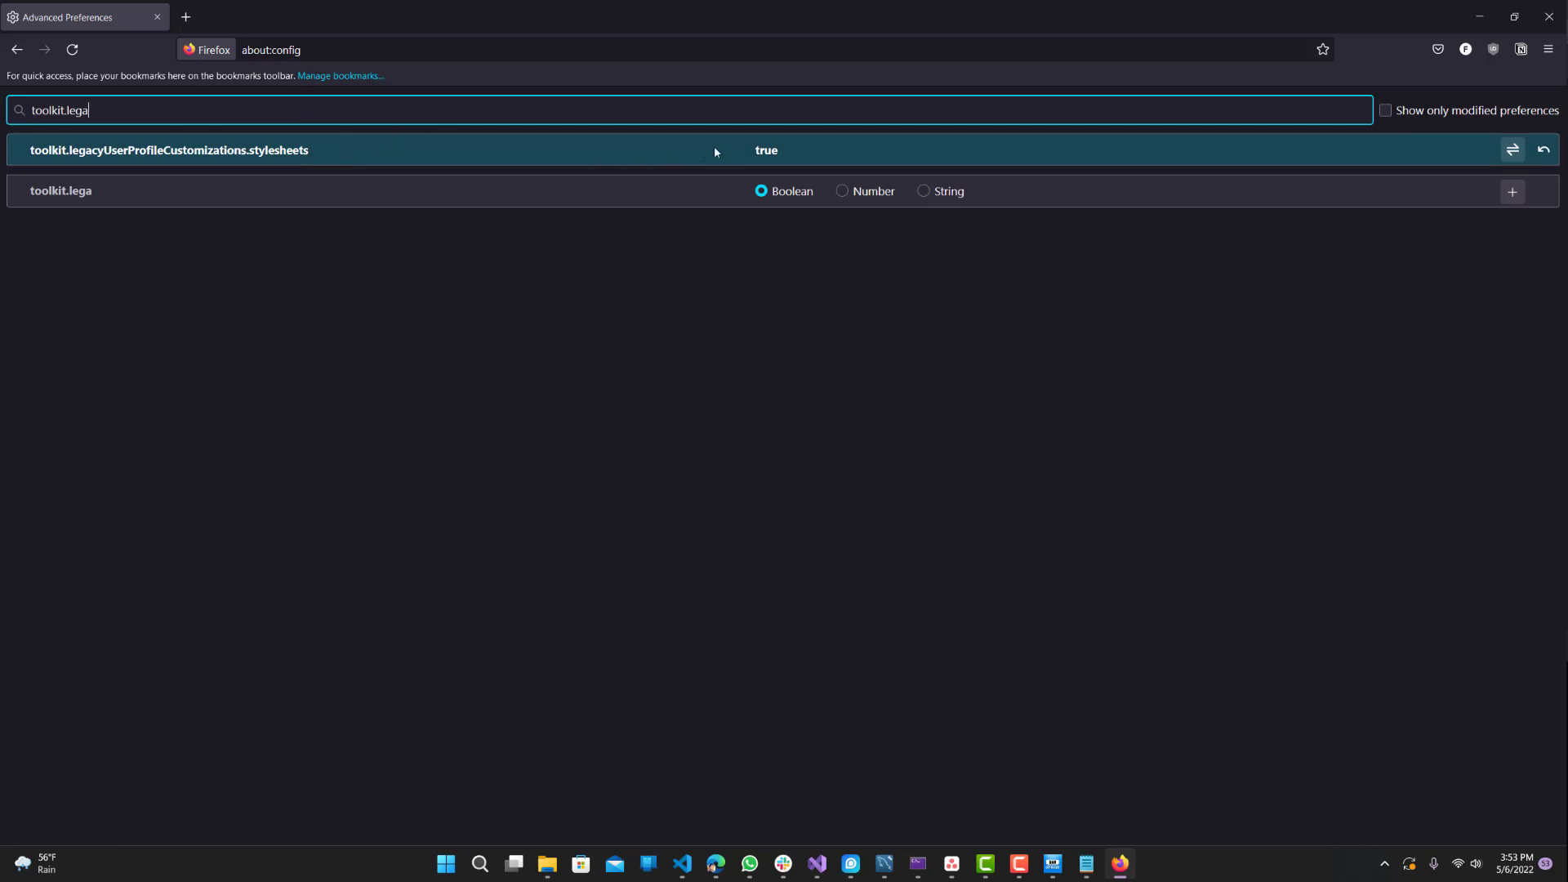
left_click(788, 154)
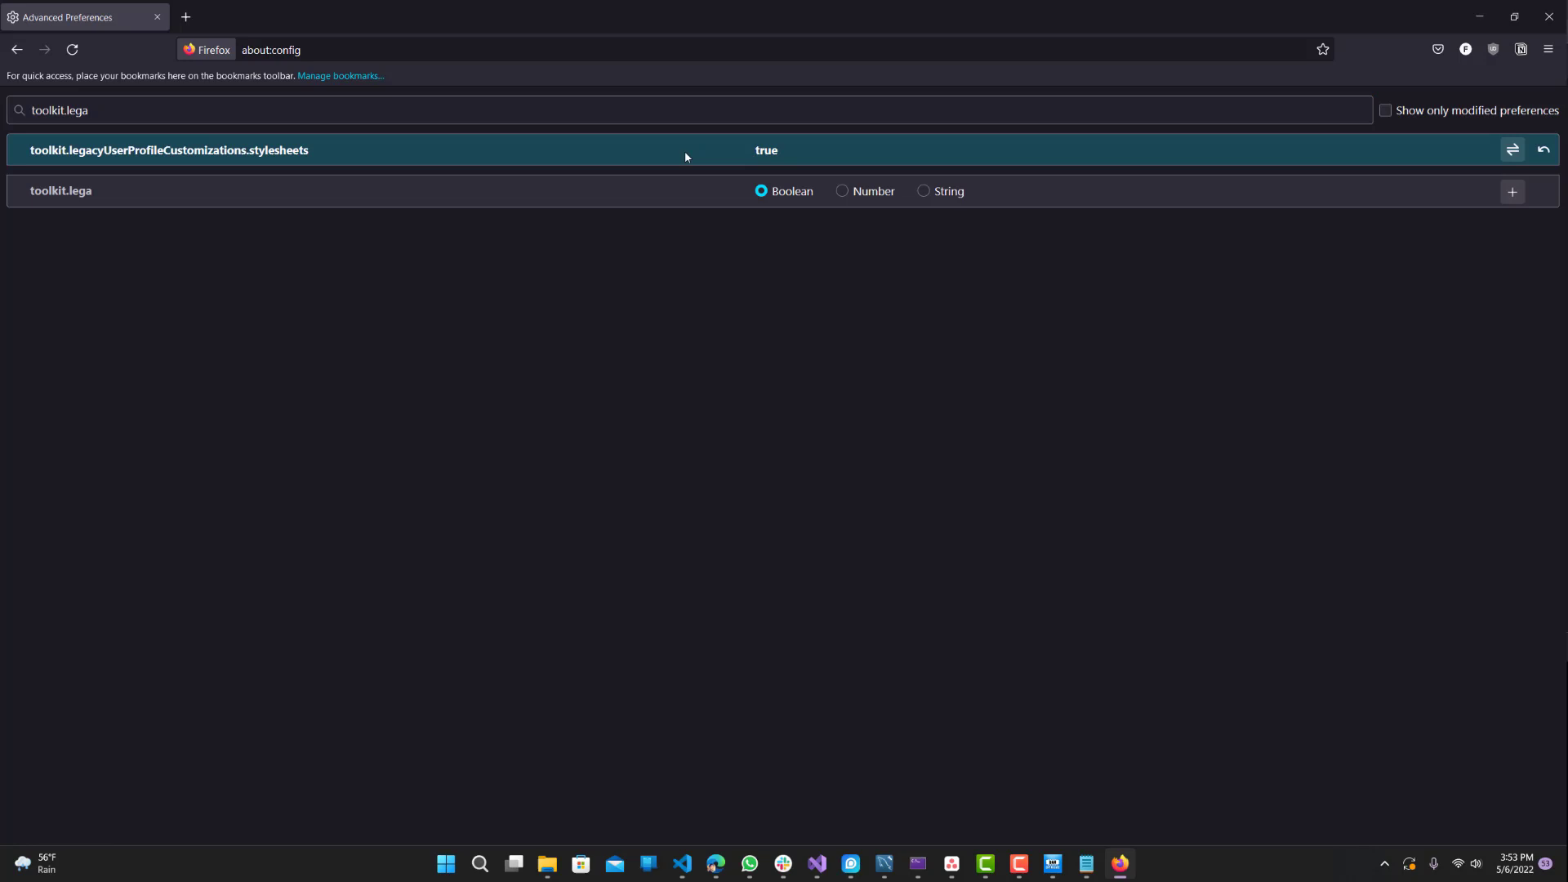
double_click(295, 156)
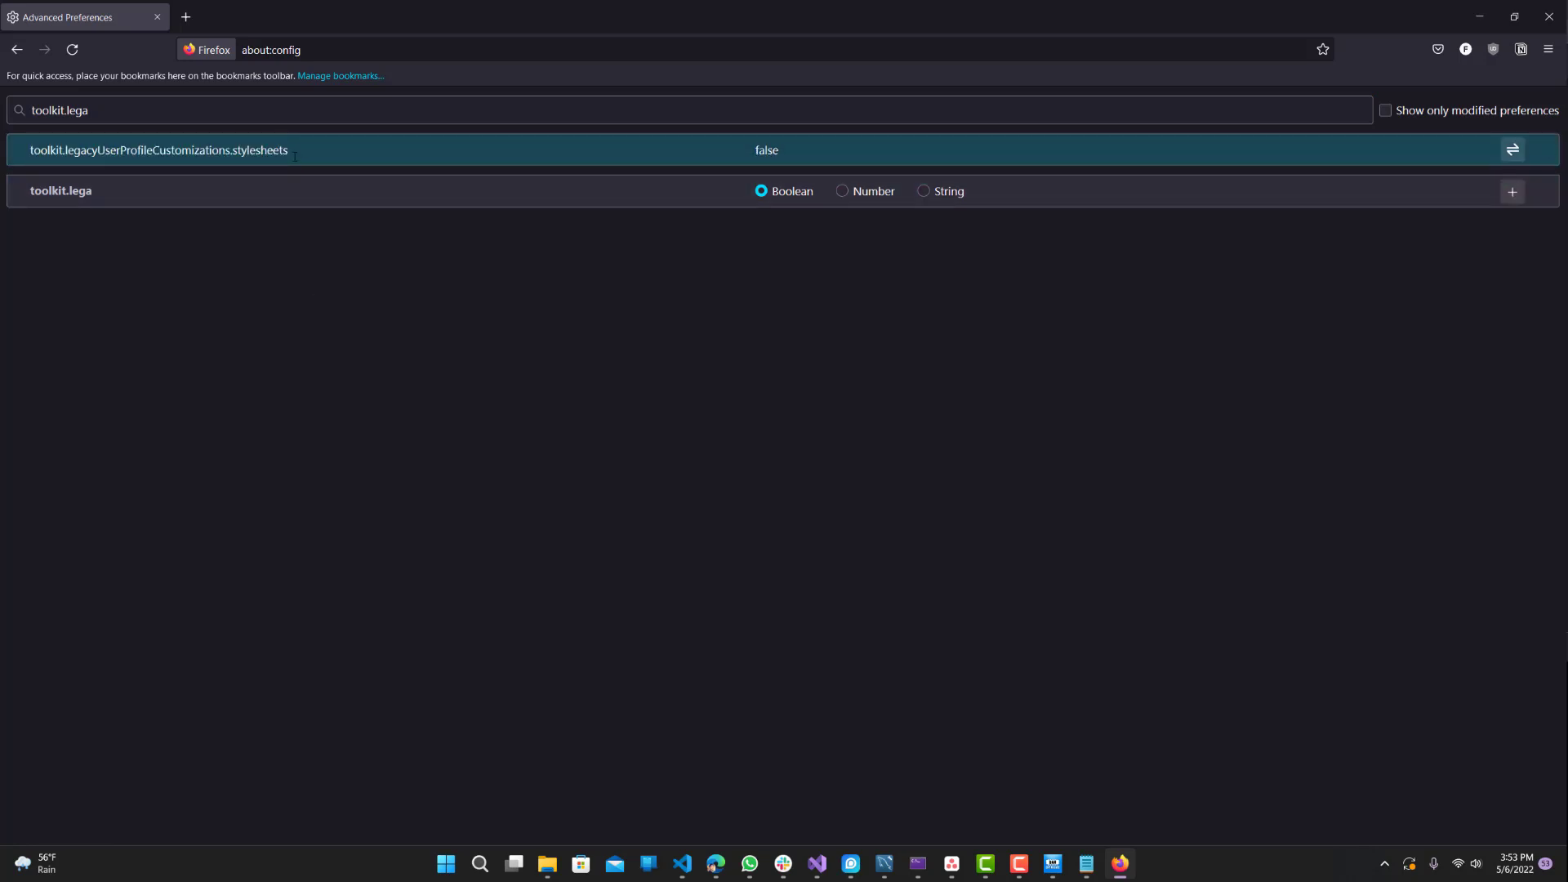
double_click(330, 156)
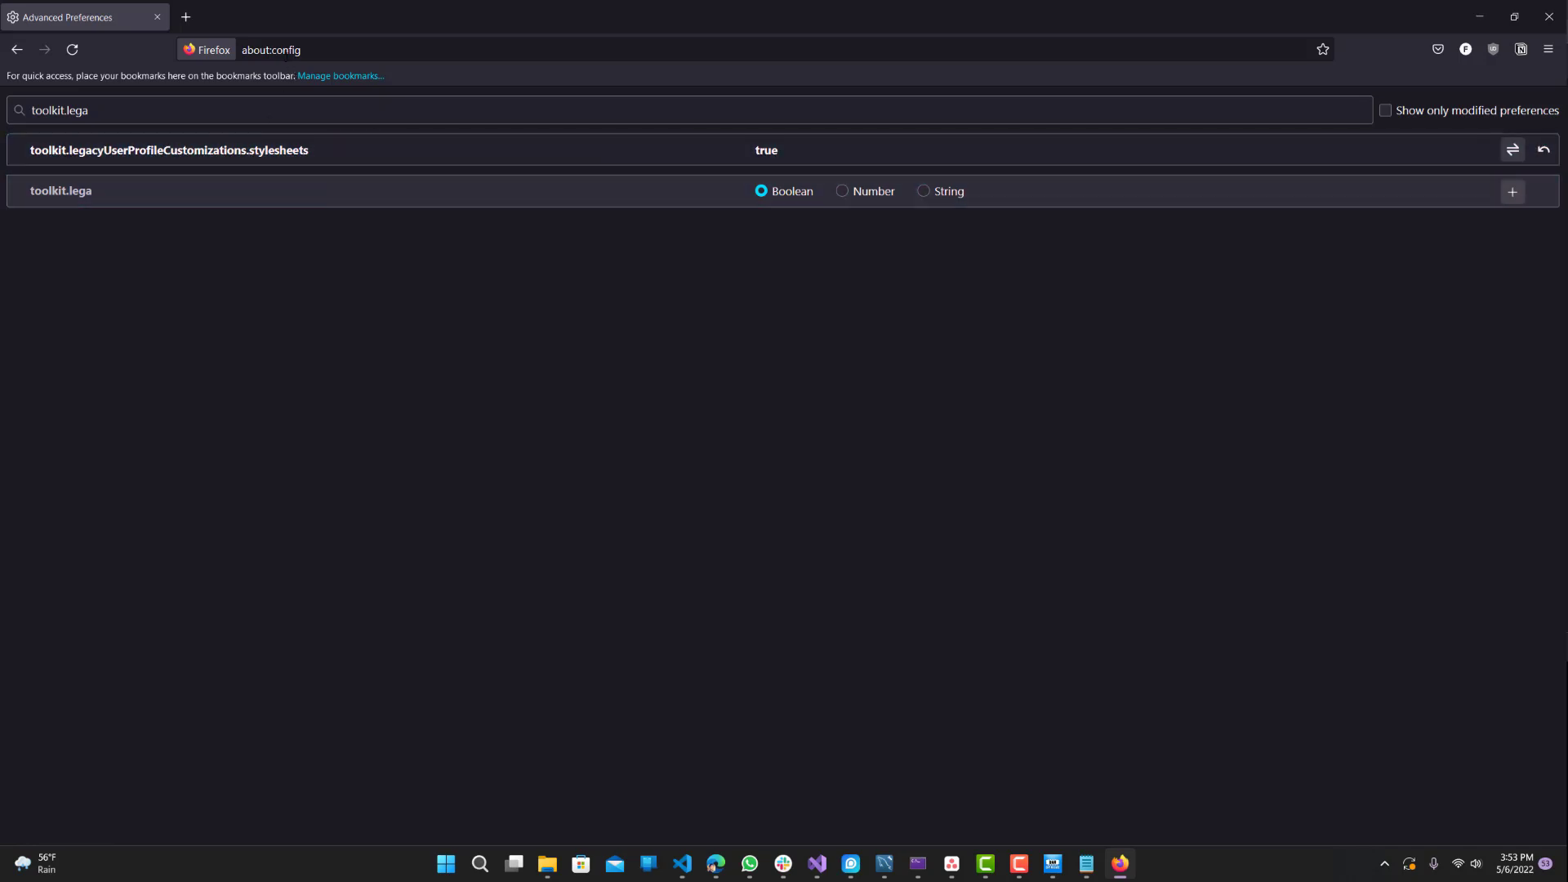
Change the address to about:support and locate the Profile Folder entry.
left_click(278, 50)
double_click(286, 50)
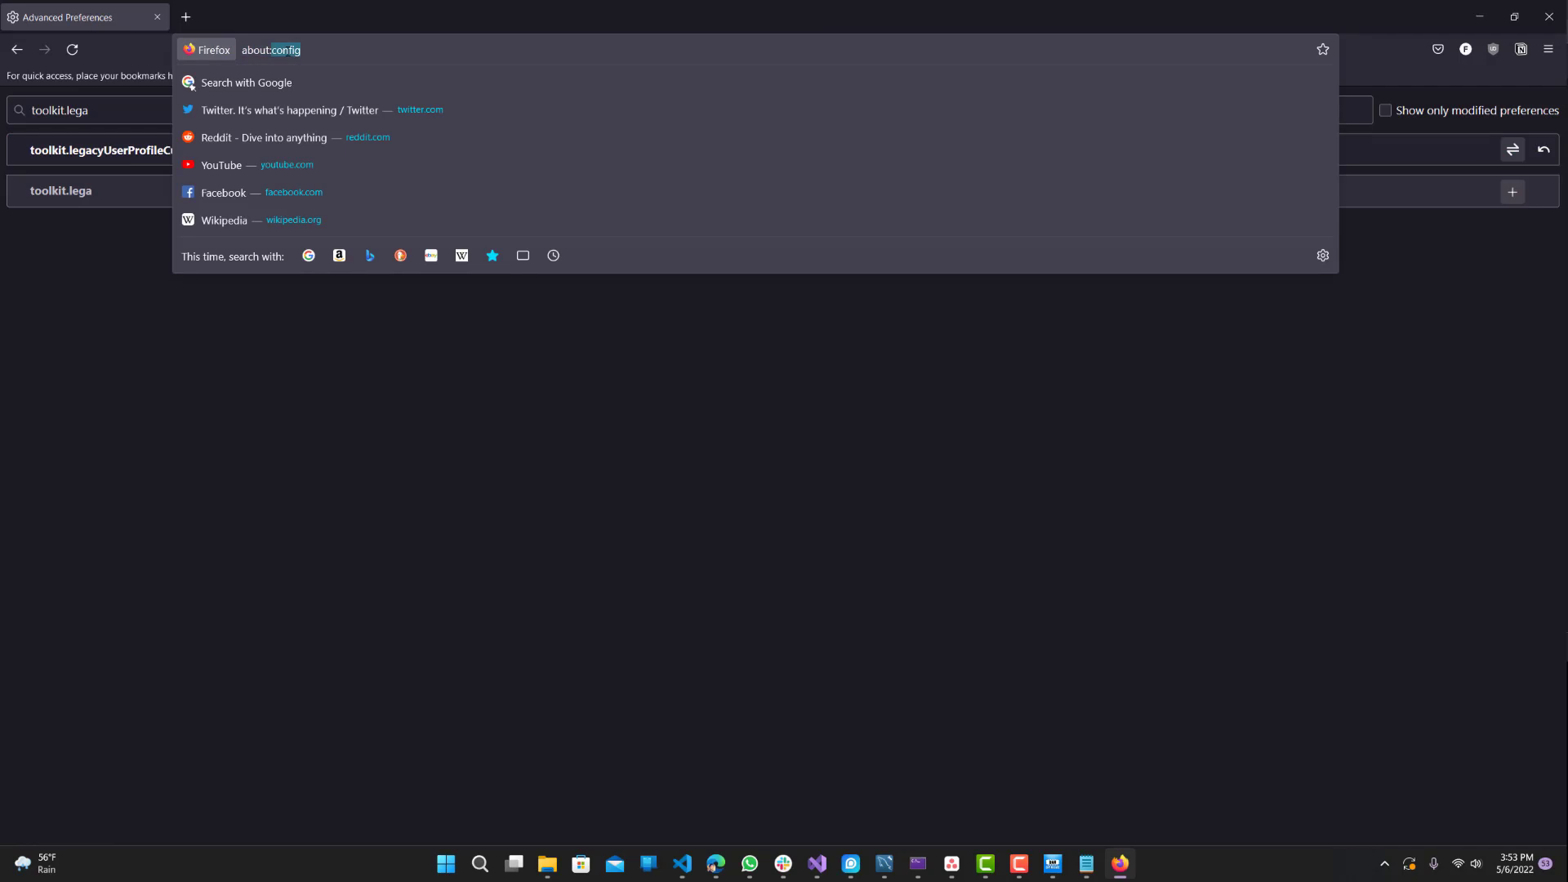
type("support")
key("Return")
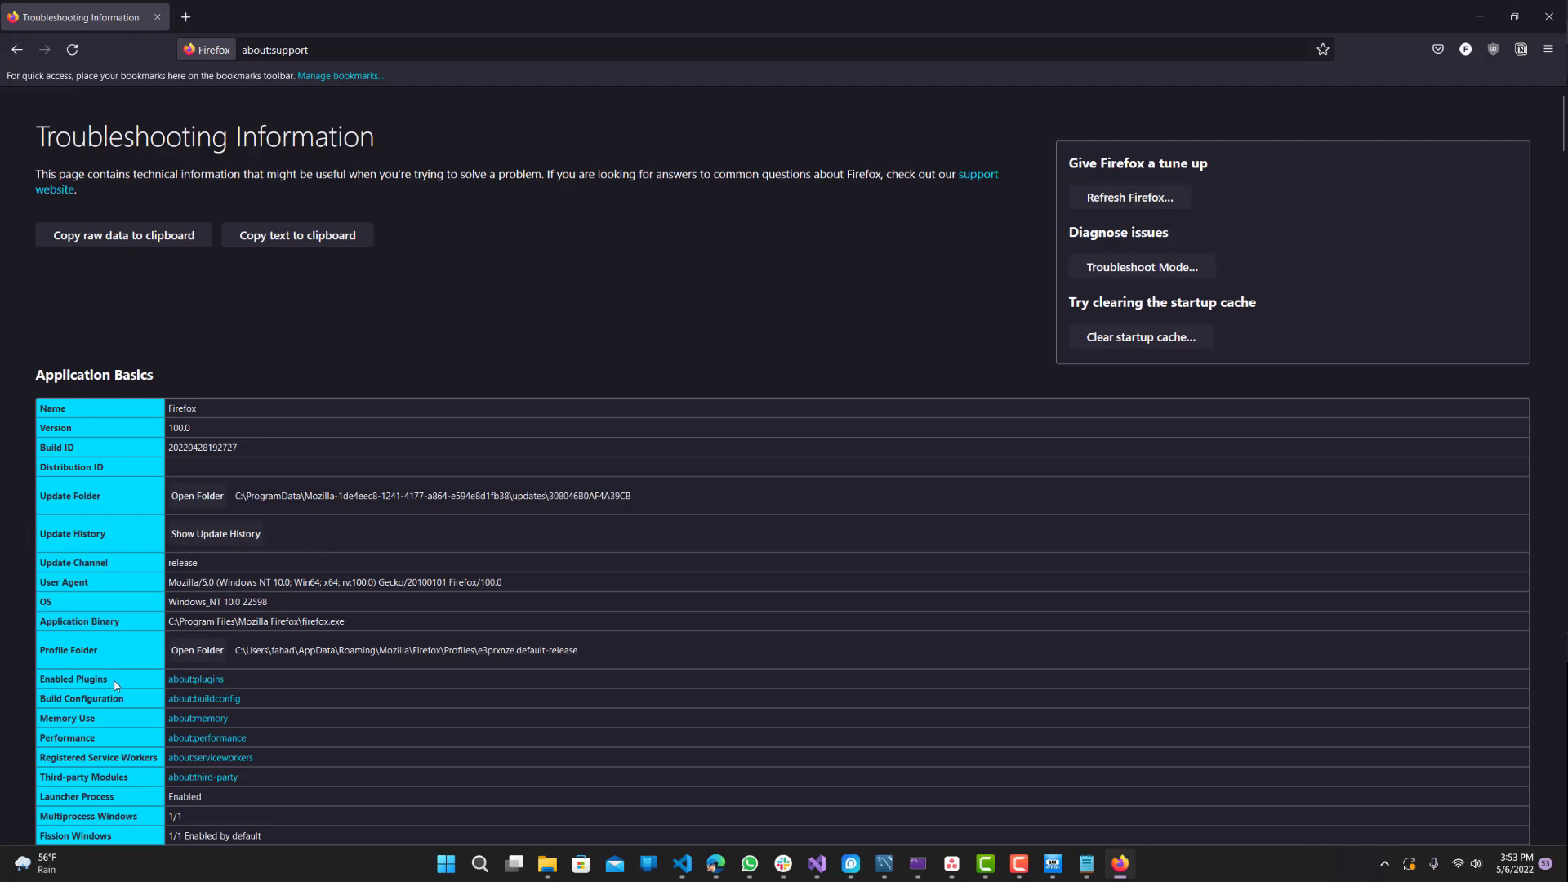
left_click_drag(102, 648, 37, 657)
Open the Profile Folder in File Explorer and check the e3pnxnze.default-release path on the page.
left_click(198, 653)
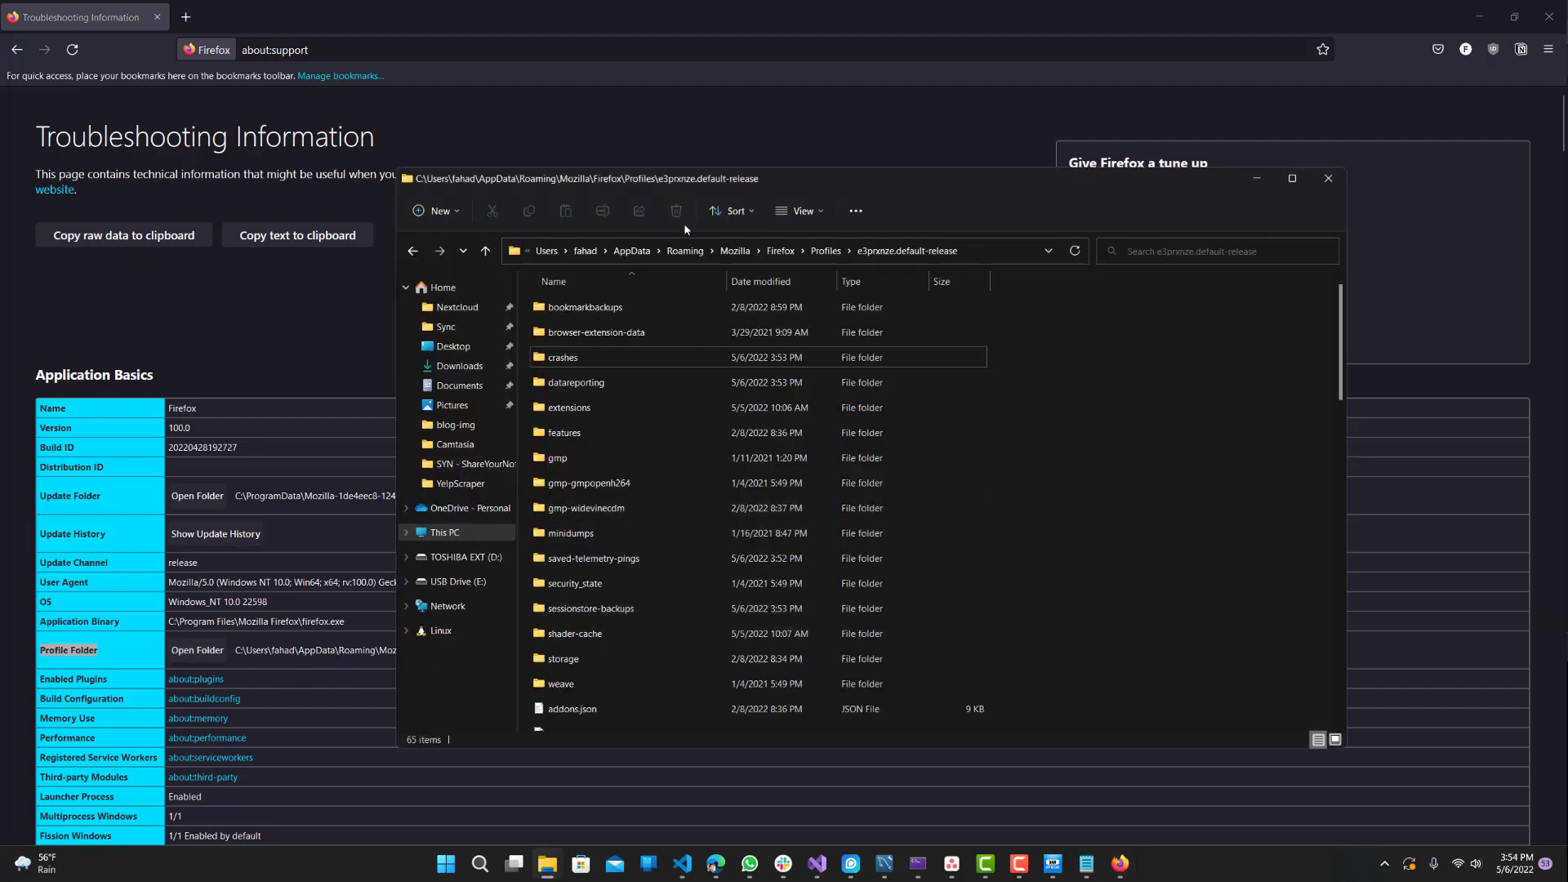
left_click_drag(726, 190, 914, 166)
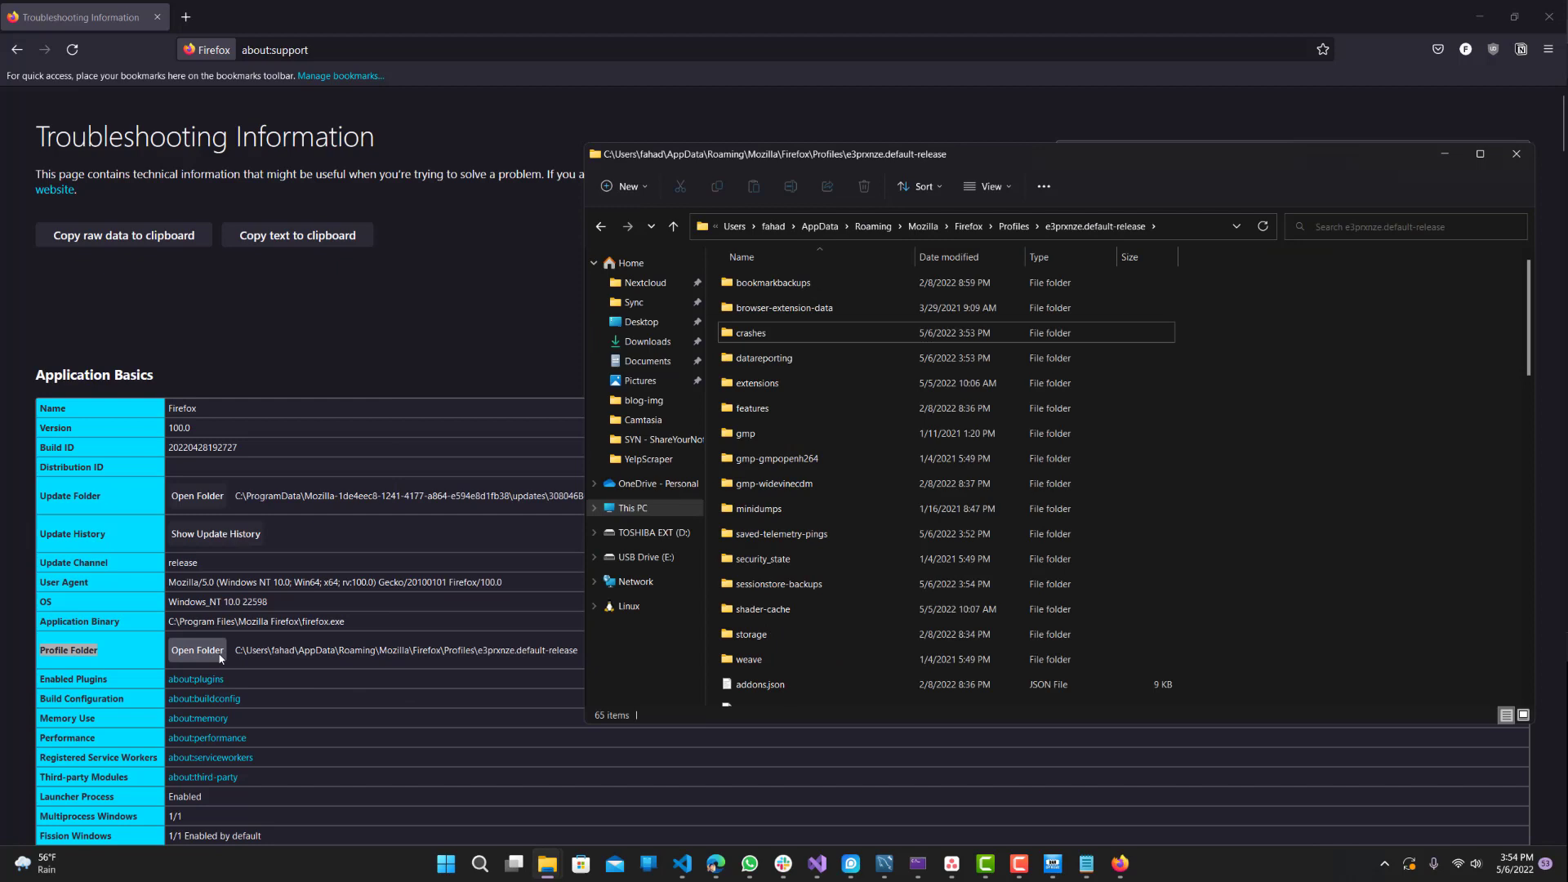
key("alt+Tab")
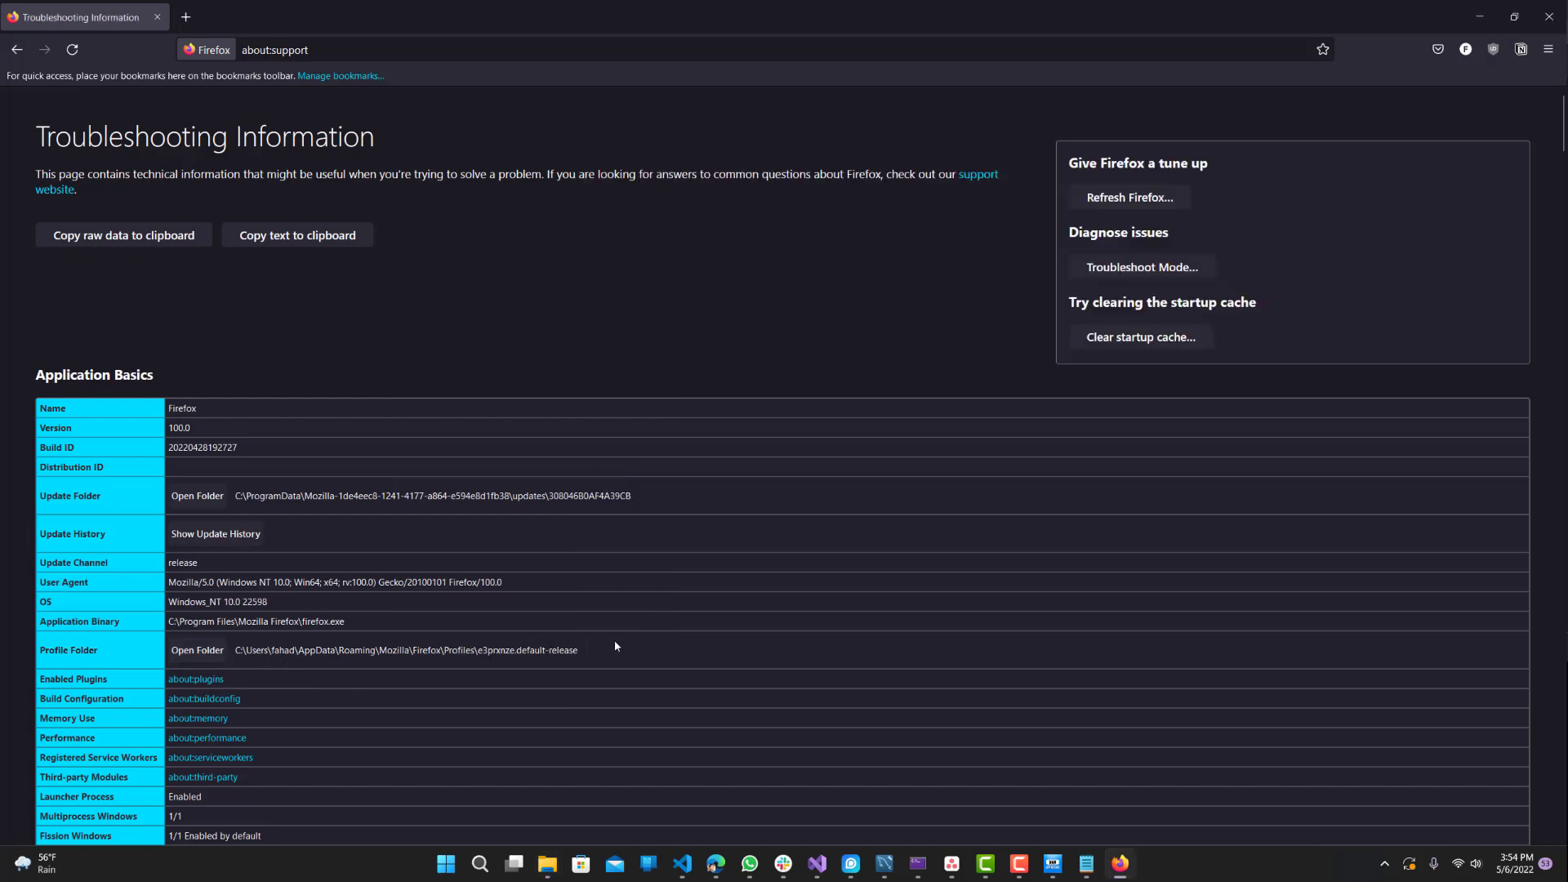
left_click_drag(601, 650, 441, 651)
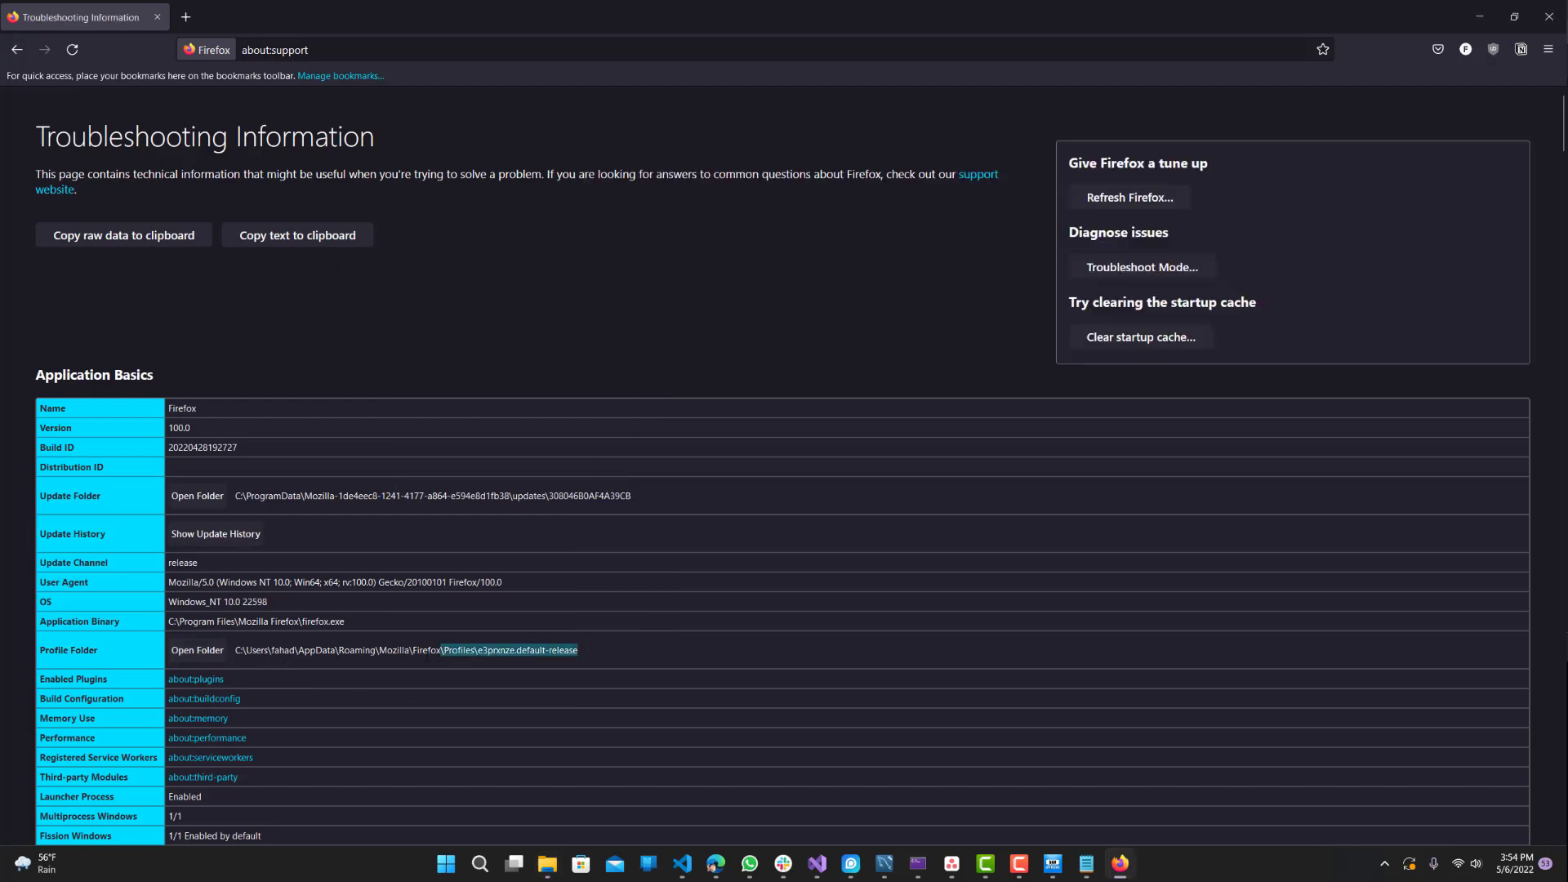
left_click(426, 653)
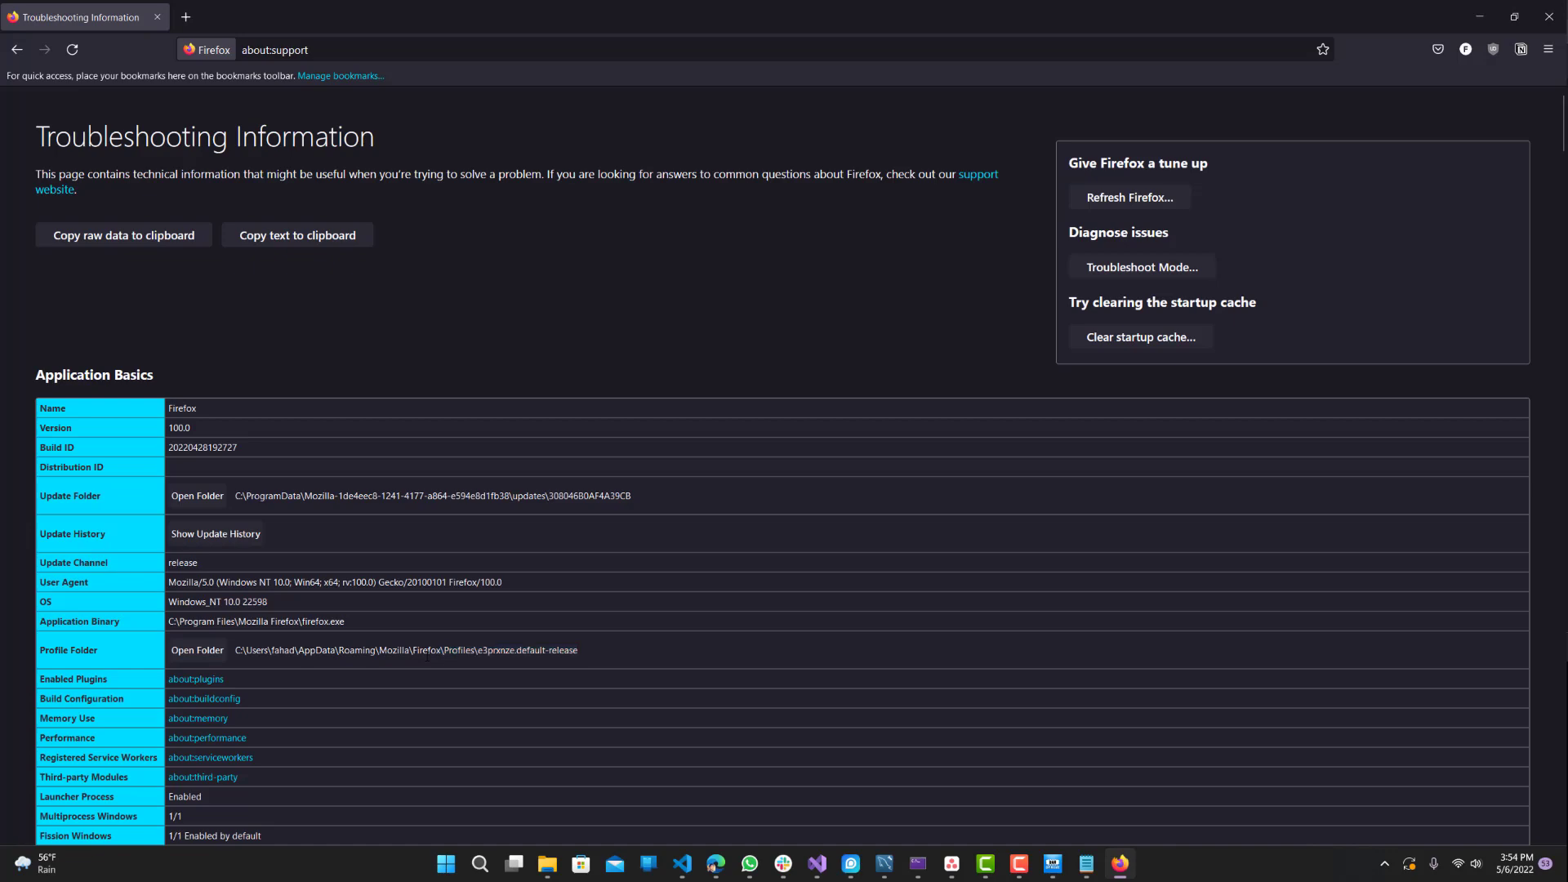
Bring the profile folder window with its 65 items back to the front via Task View.
key("super+Tab")
left_click(520, 172)
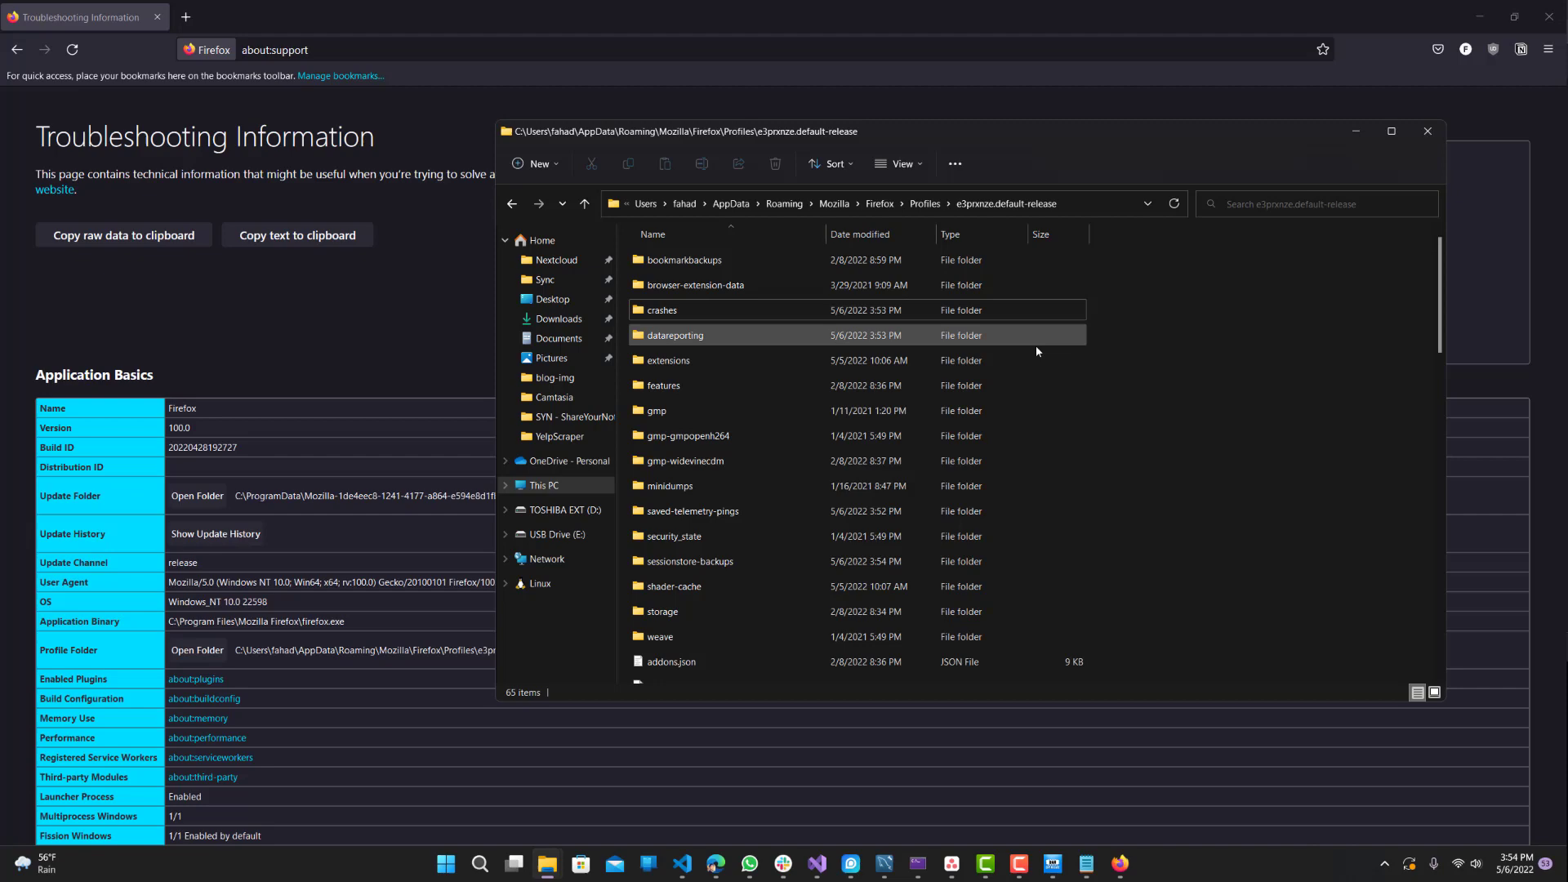
scroll(1037, 351, "down", 3)
scroll(1045, 361, "up", 3)
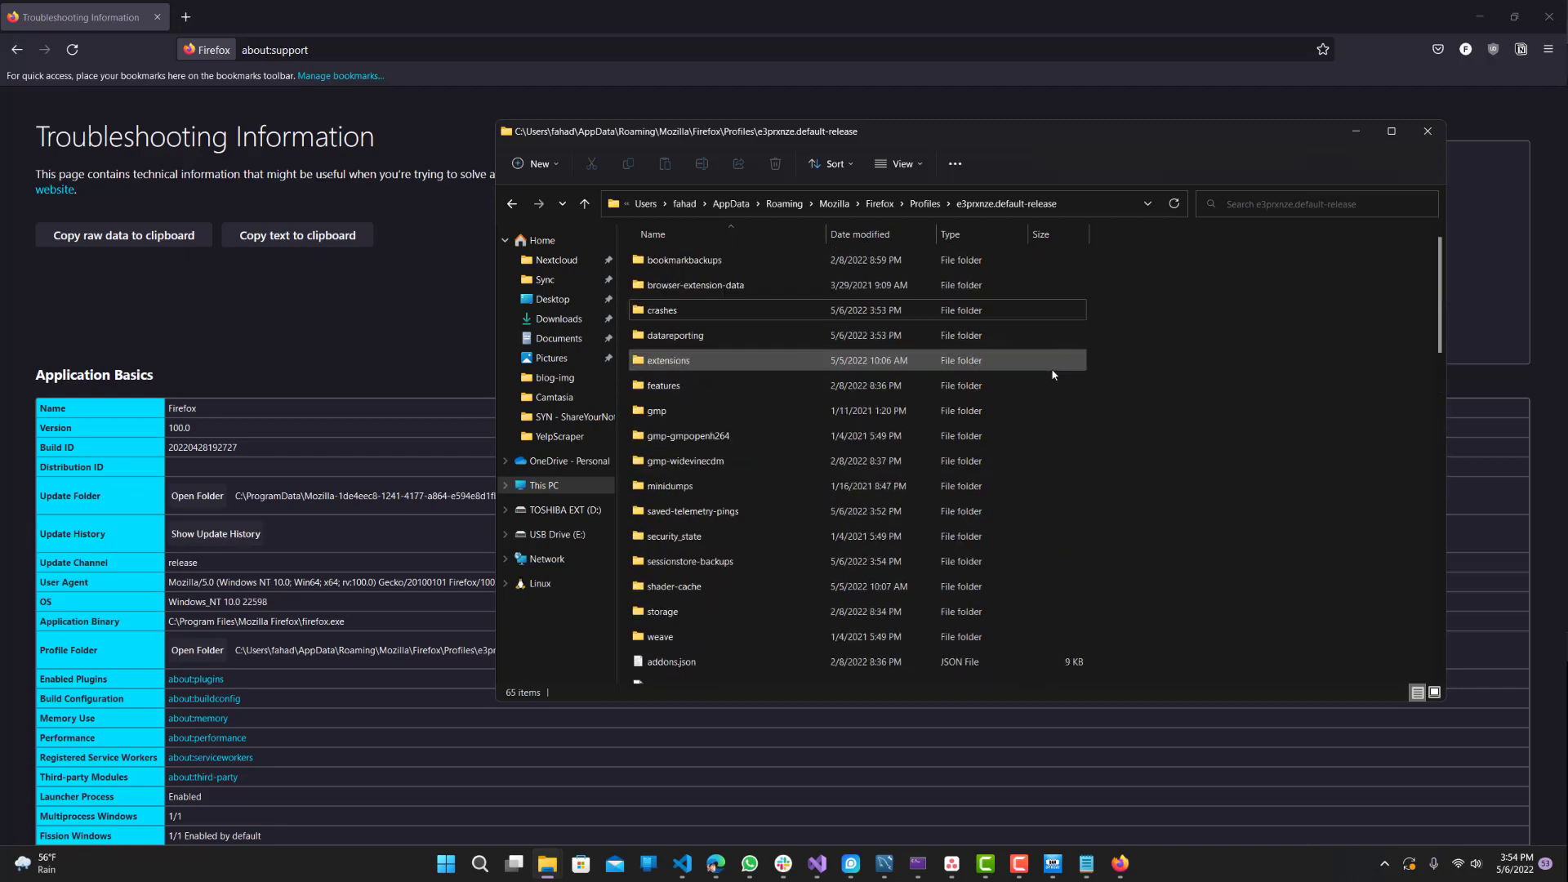
Create a new folder named 'chrome' in the profile folder.
right_click(1168, 338)
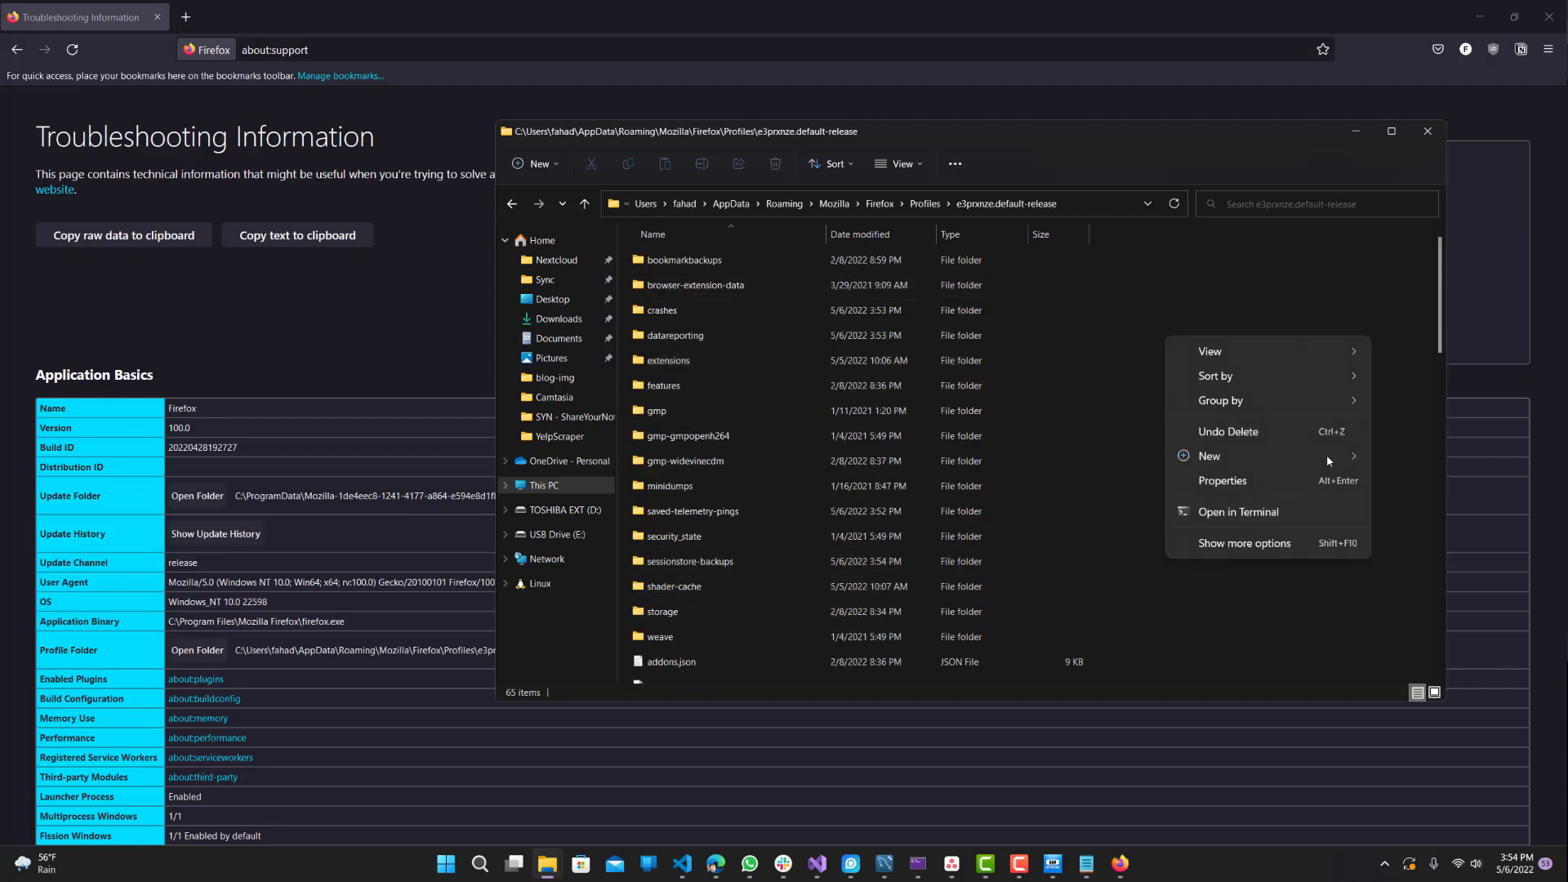
mouse_move(1260, 466)
left_click(1435, 458)
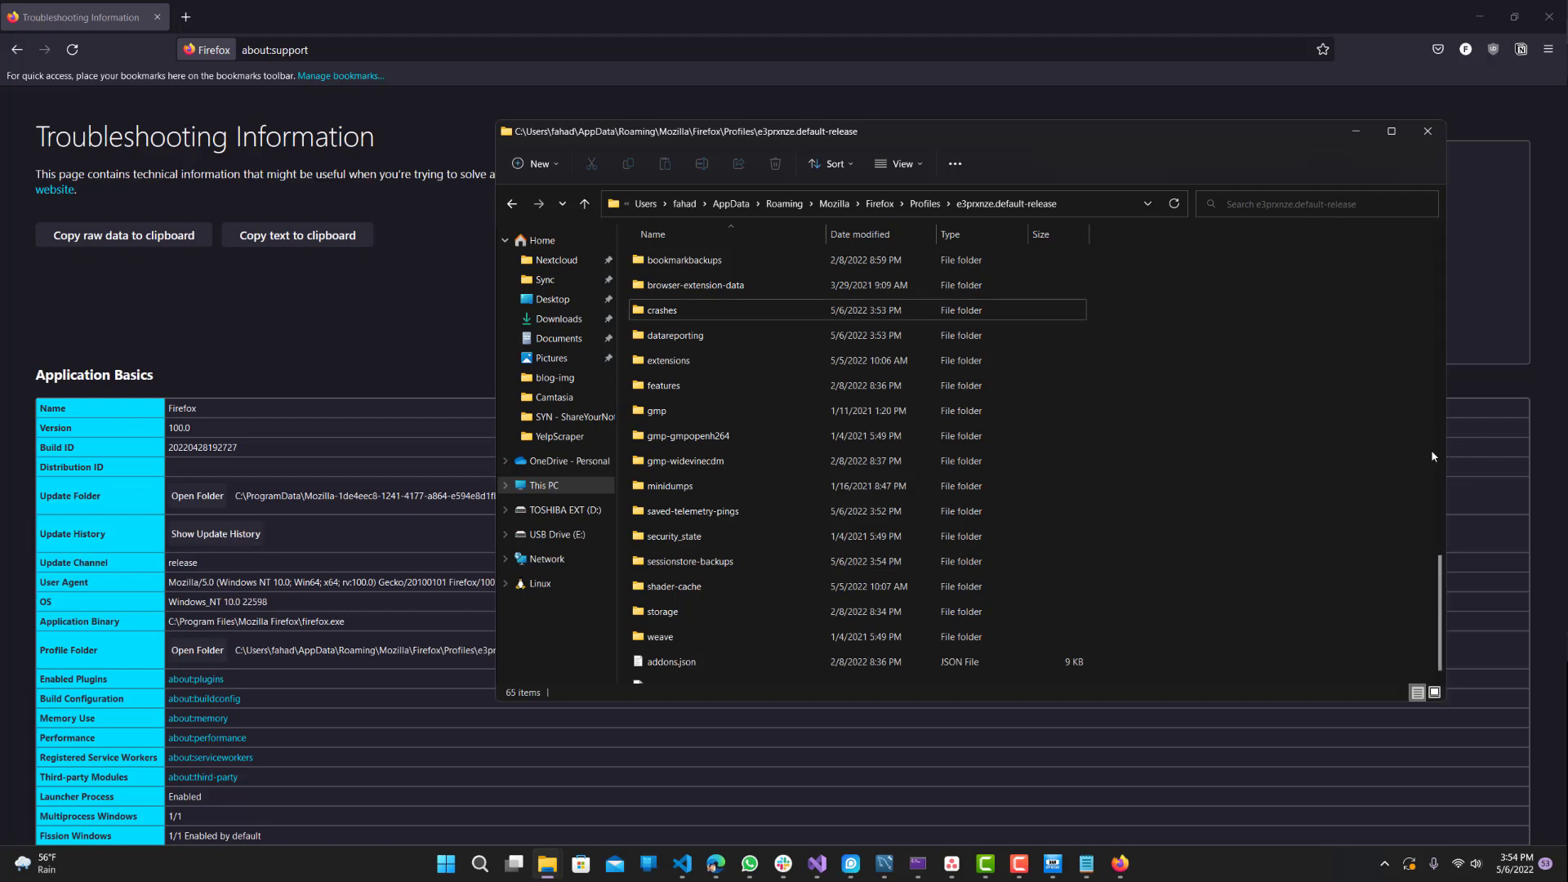
type("chrome")
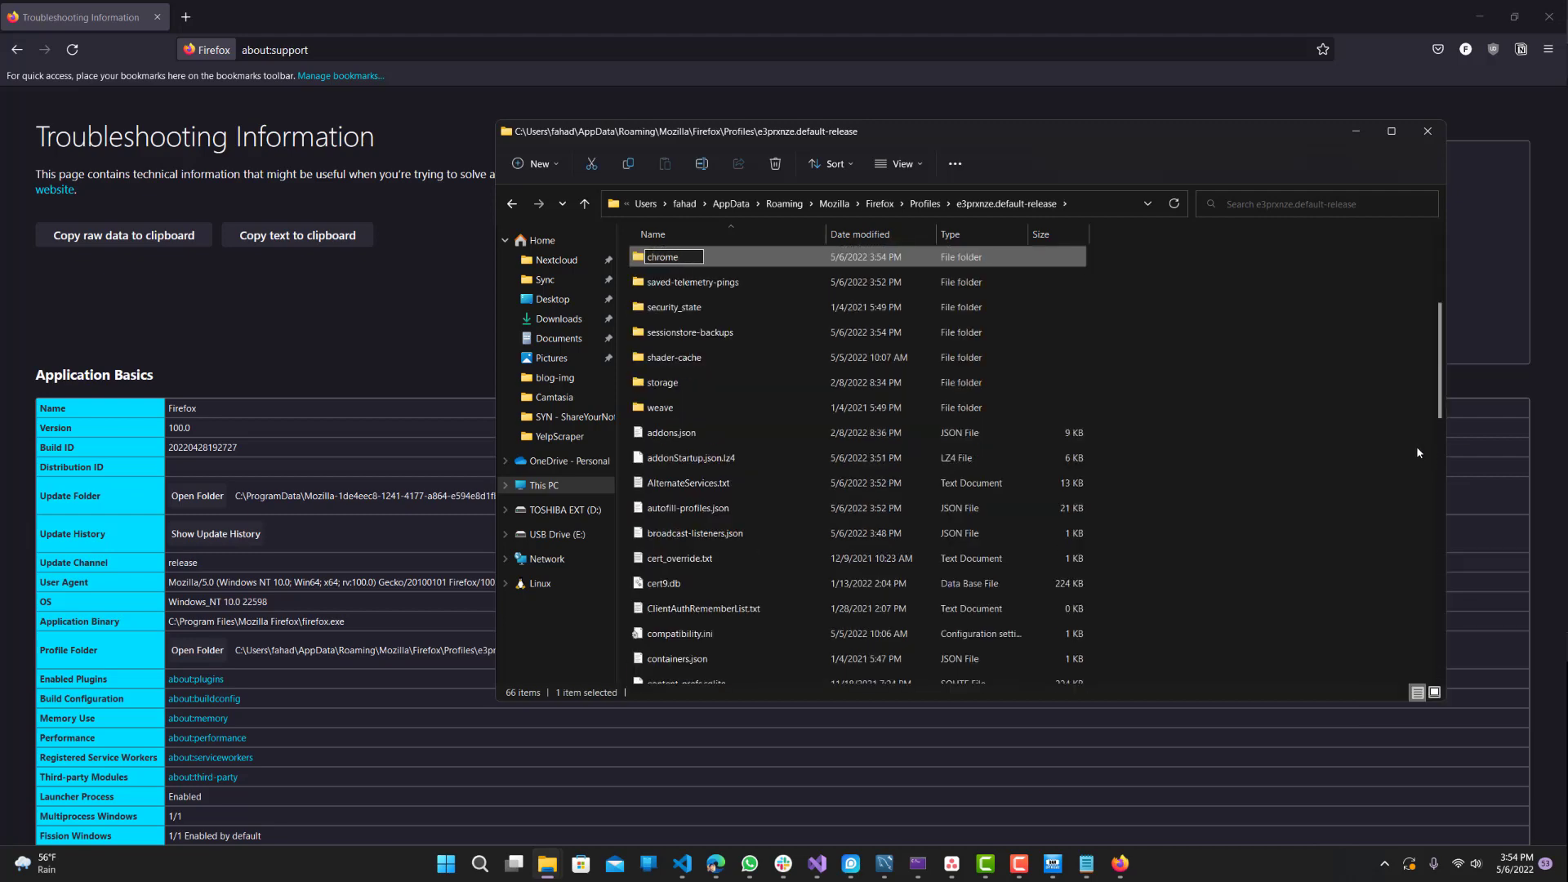
key("Return")
key("Return")
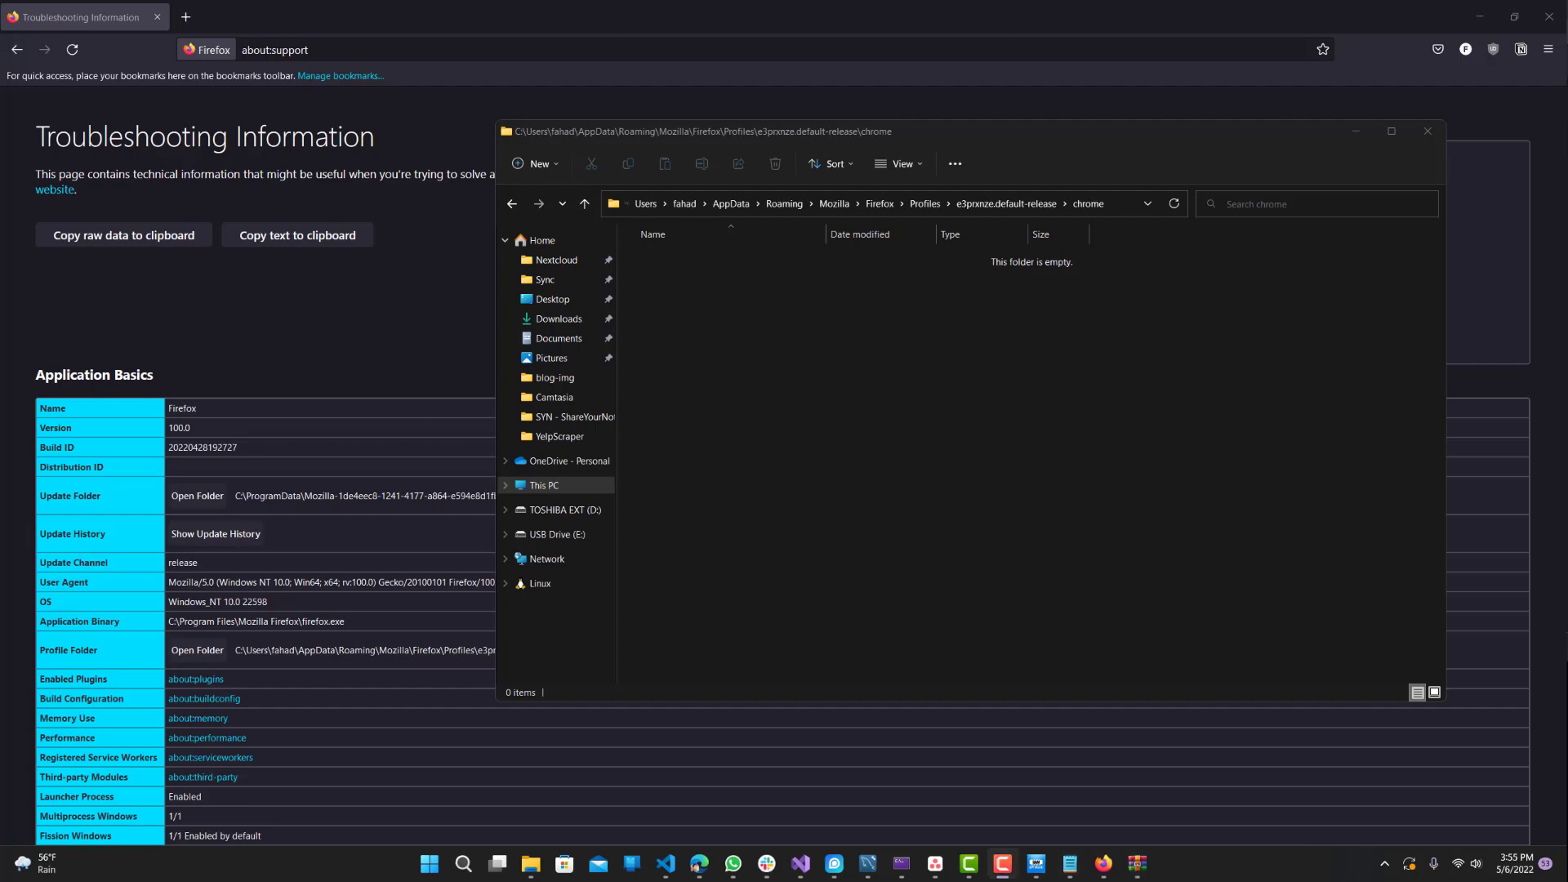
Move UserChrome.css into the chrome folder and open it in Visual Studio Code.
left_click_drag(980, 418, 972, 407)
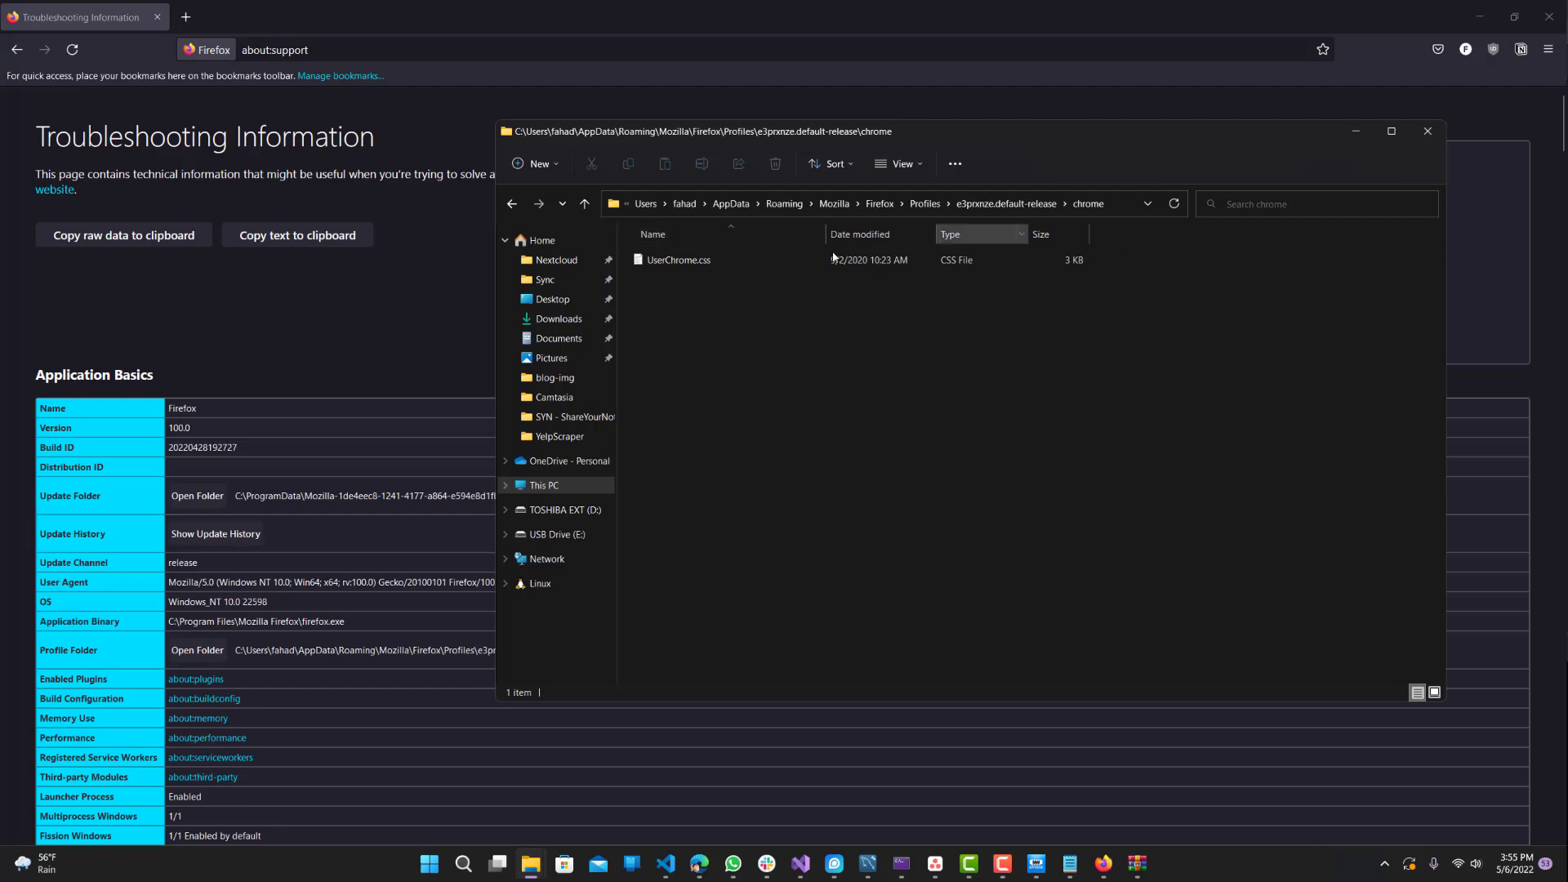
left_click(671, 261)
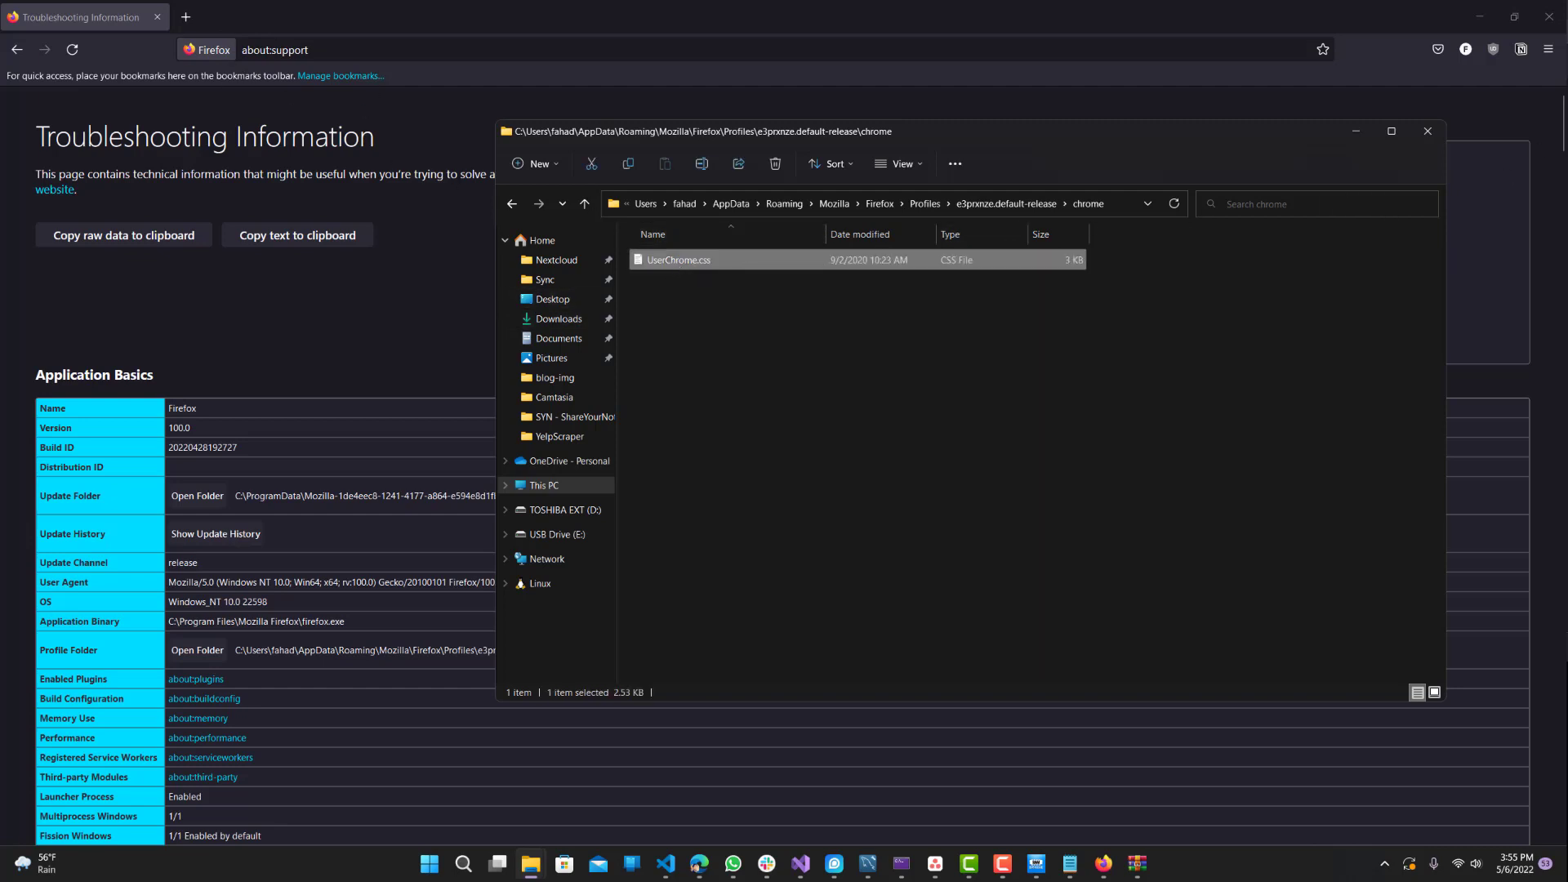
left_click(665, 863)
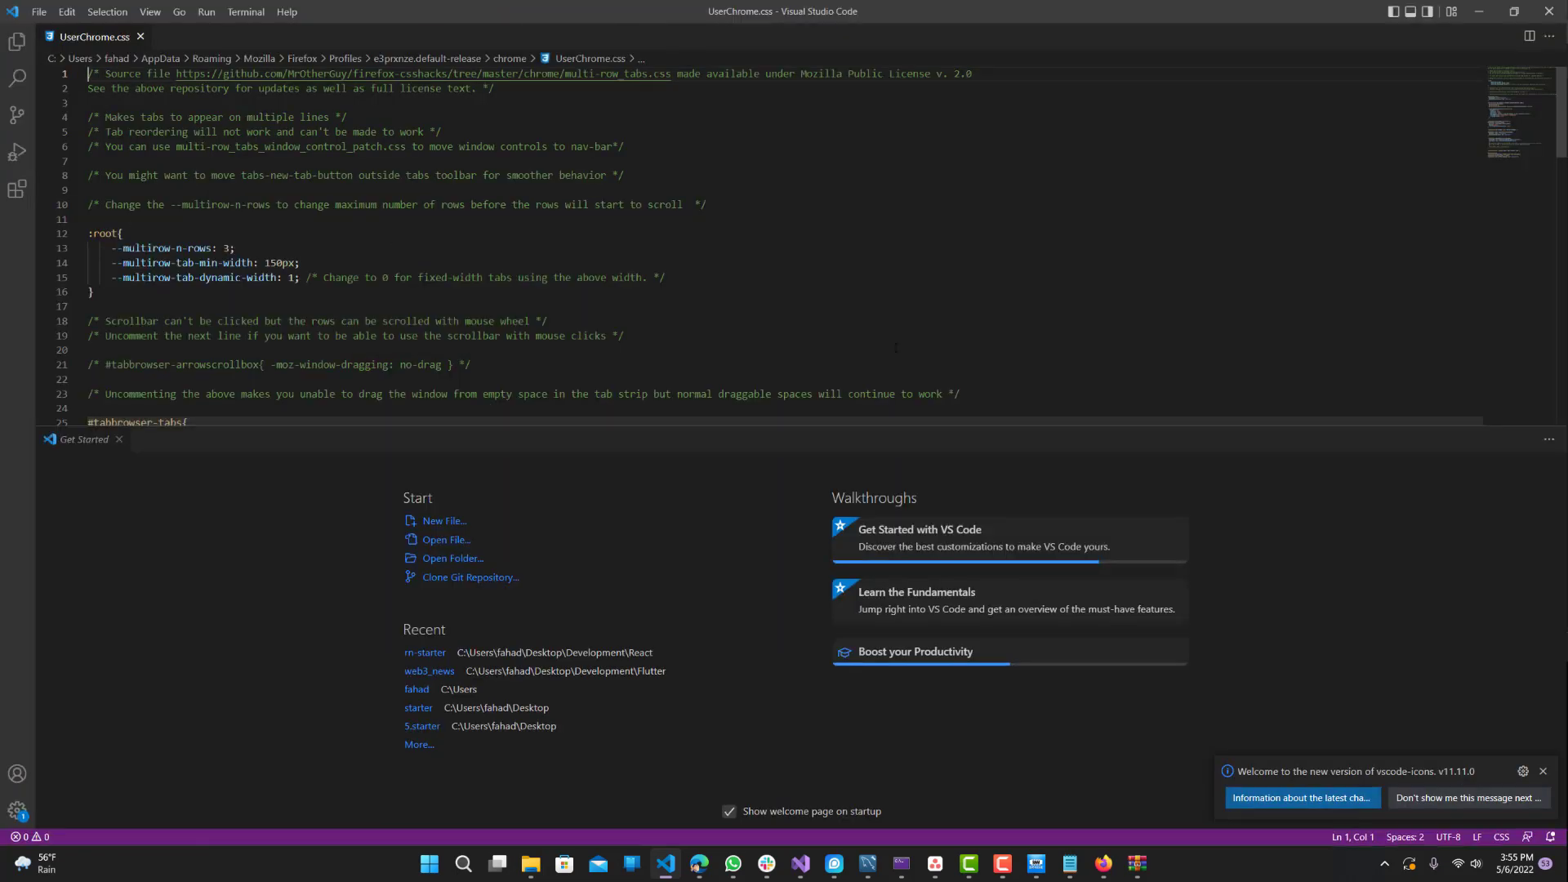
Close the Get Started page with Close All, leaving UserChrome.css in the editor.
left_click(1549, 440)
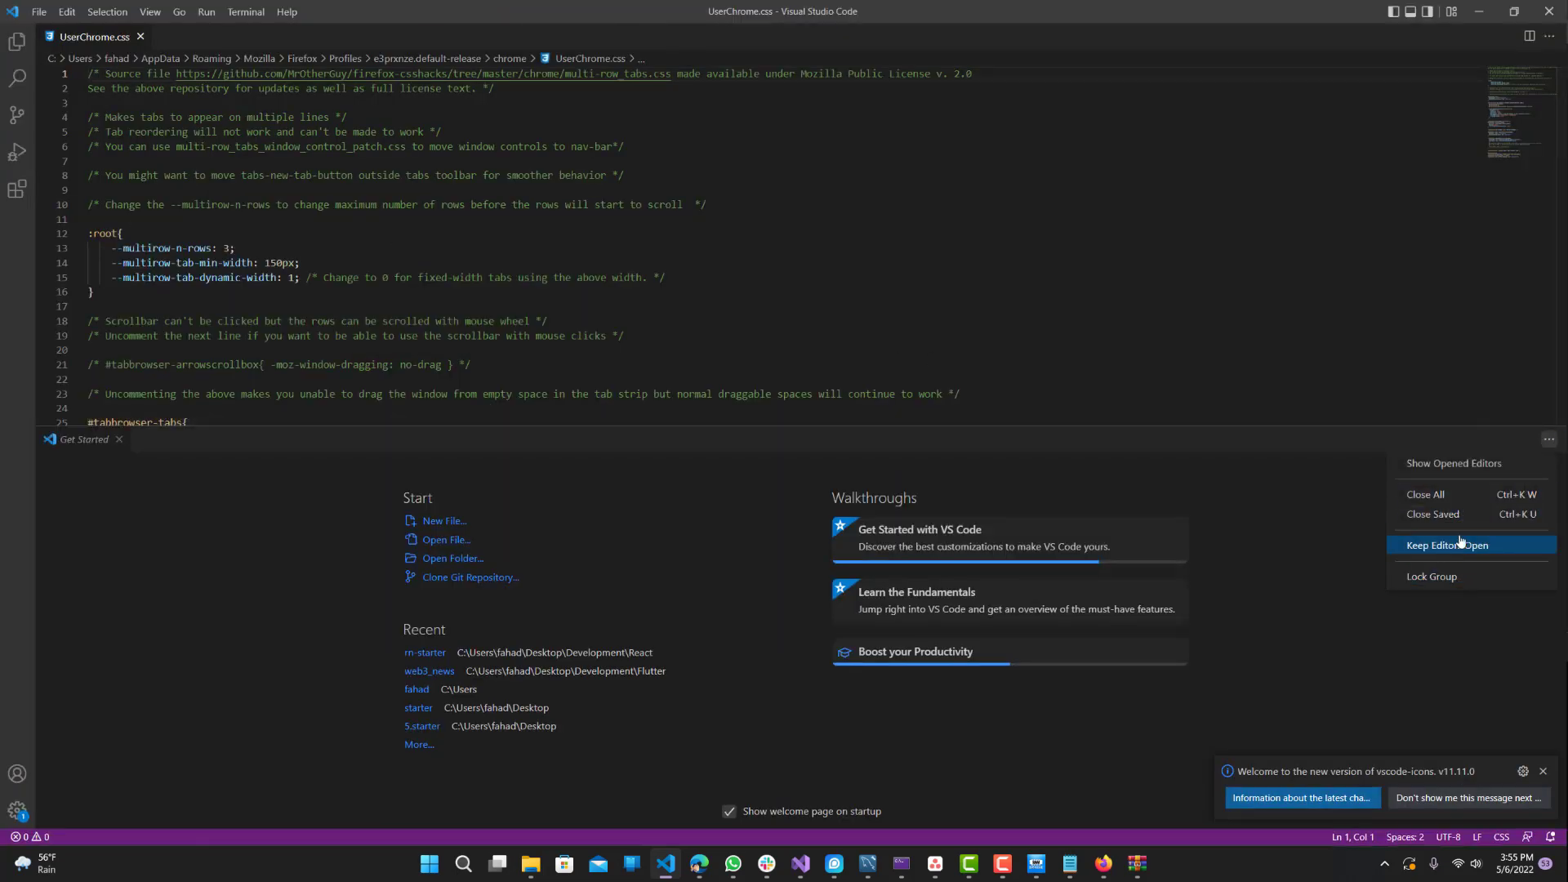
left_click(1458, 495)
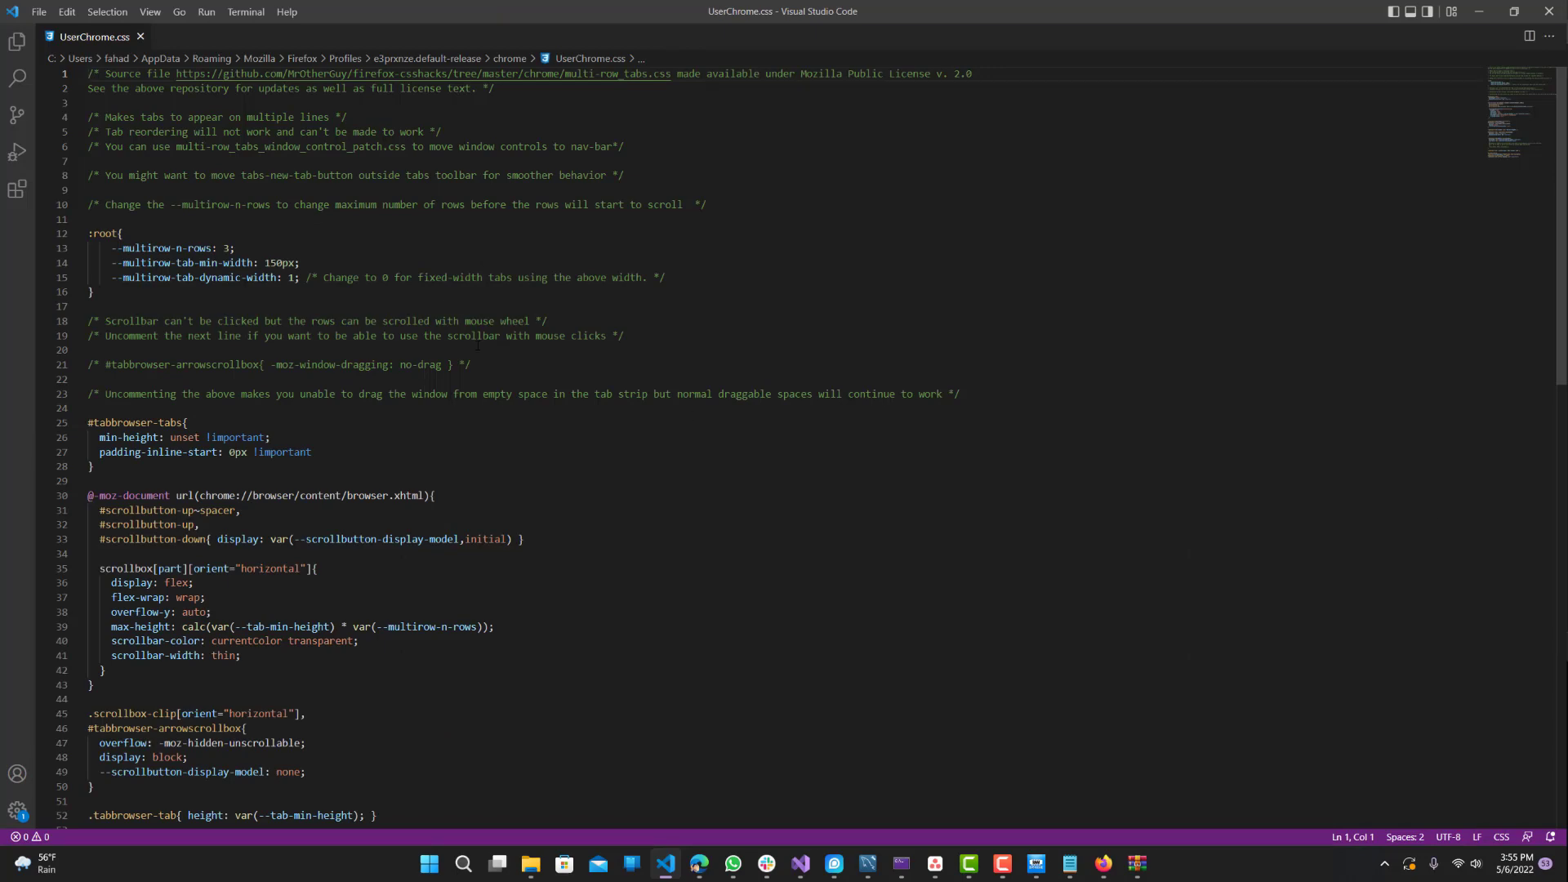
left_click(94, 292)
Scroll through the UserChrome.css multi-row tab rules, then minimize VS Code.
scroll(94, 292, "down", 10)
scroll(291, 446, "down", 4)
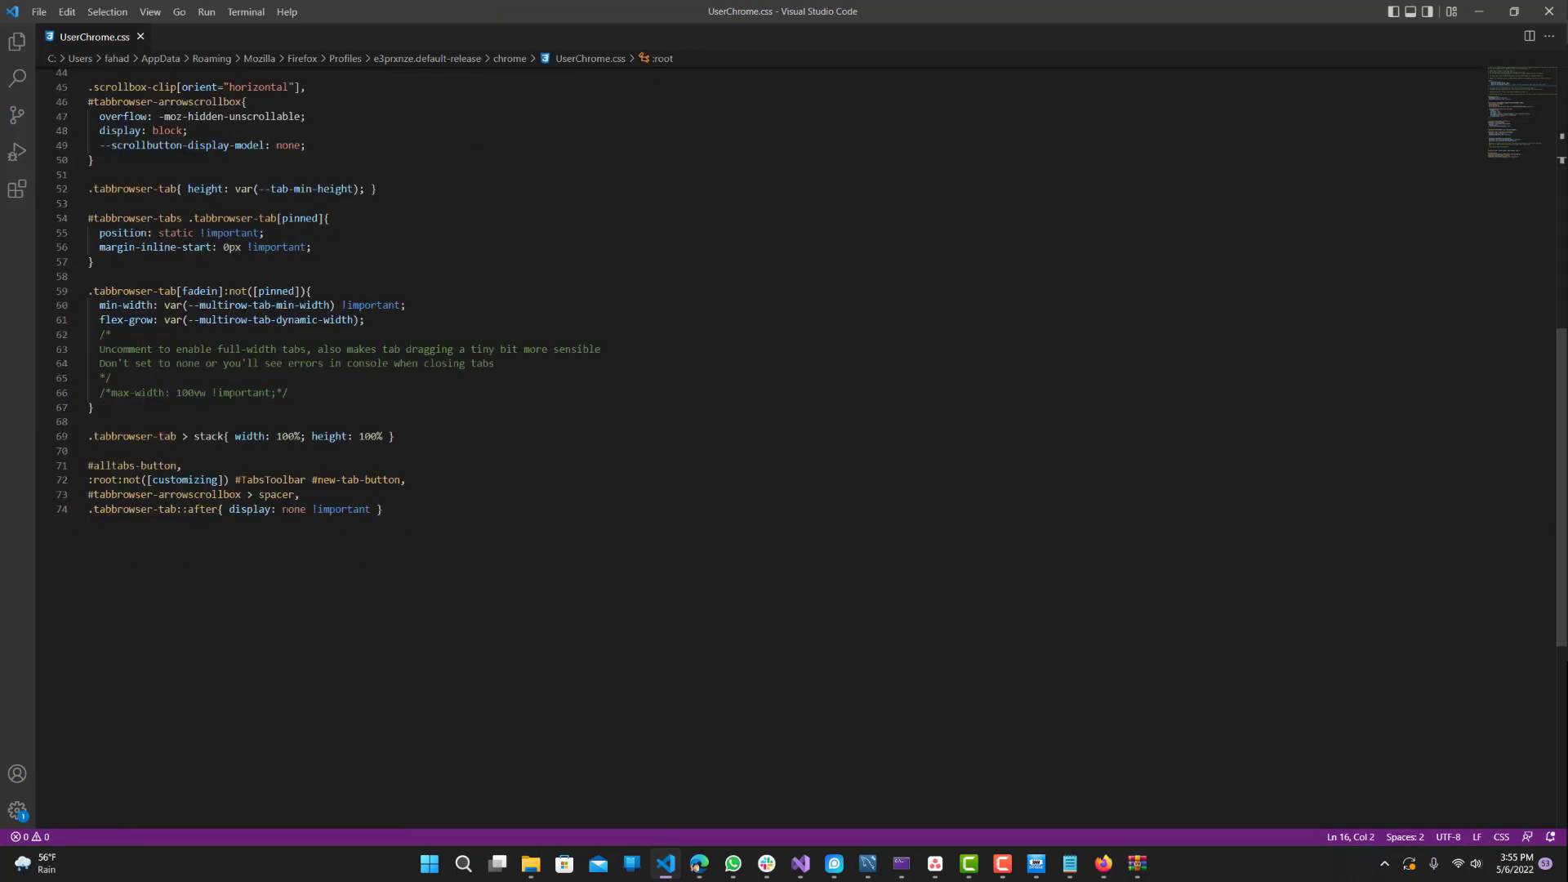
scroll(558, 309, "up", 7)
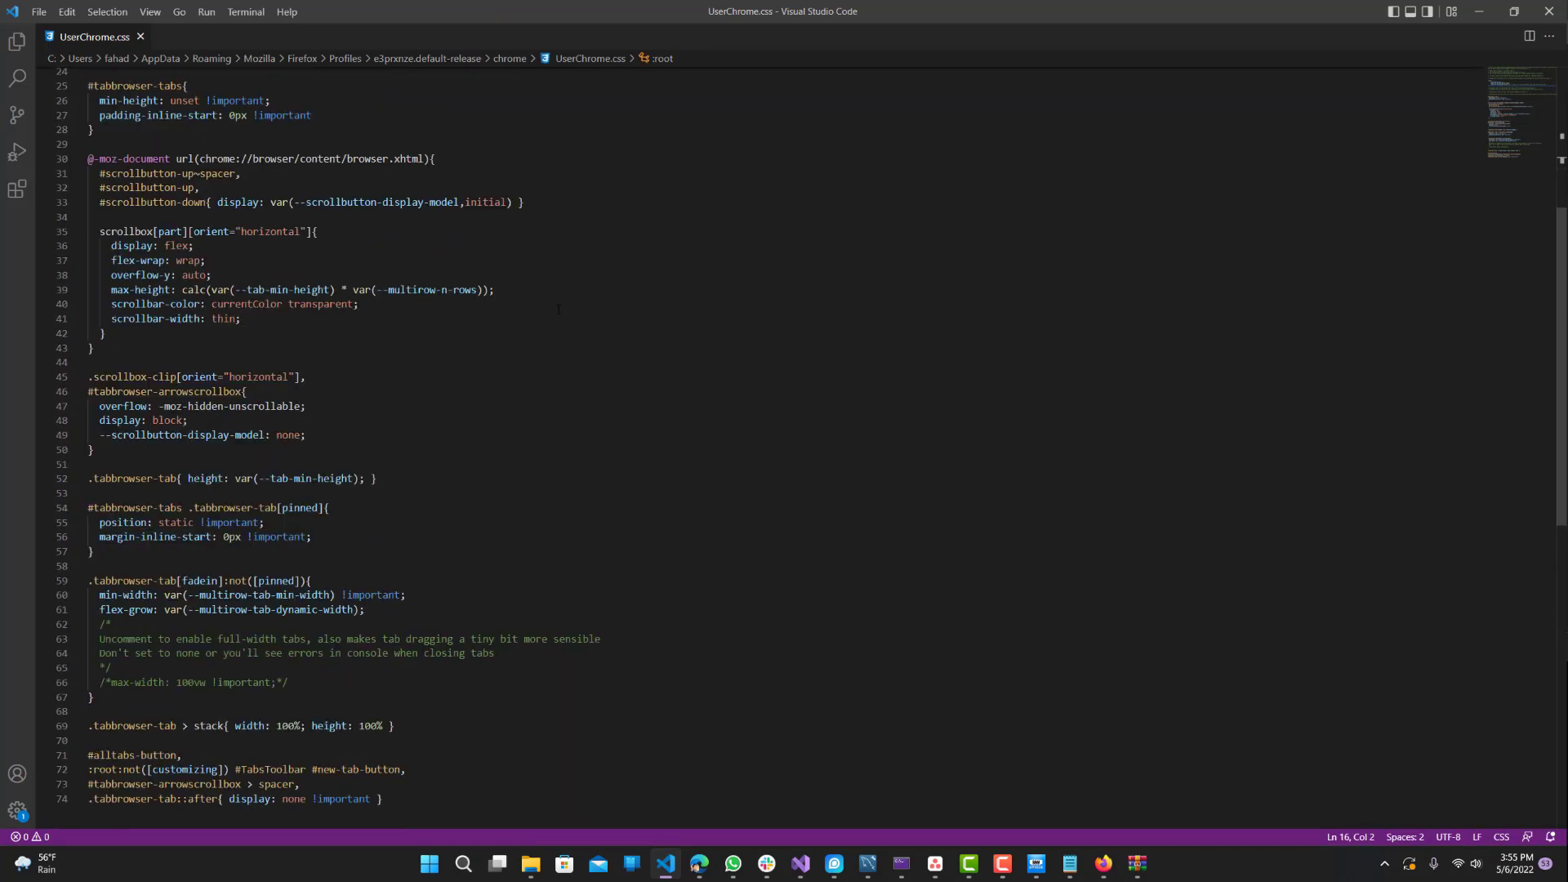
scroll(559, 309, "up", 2)
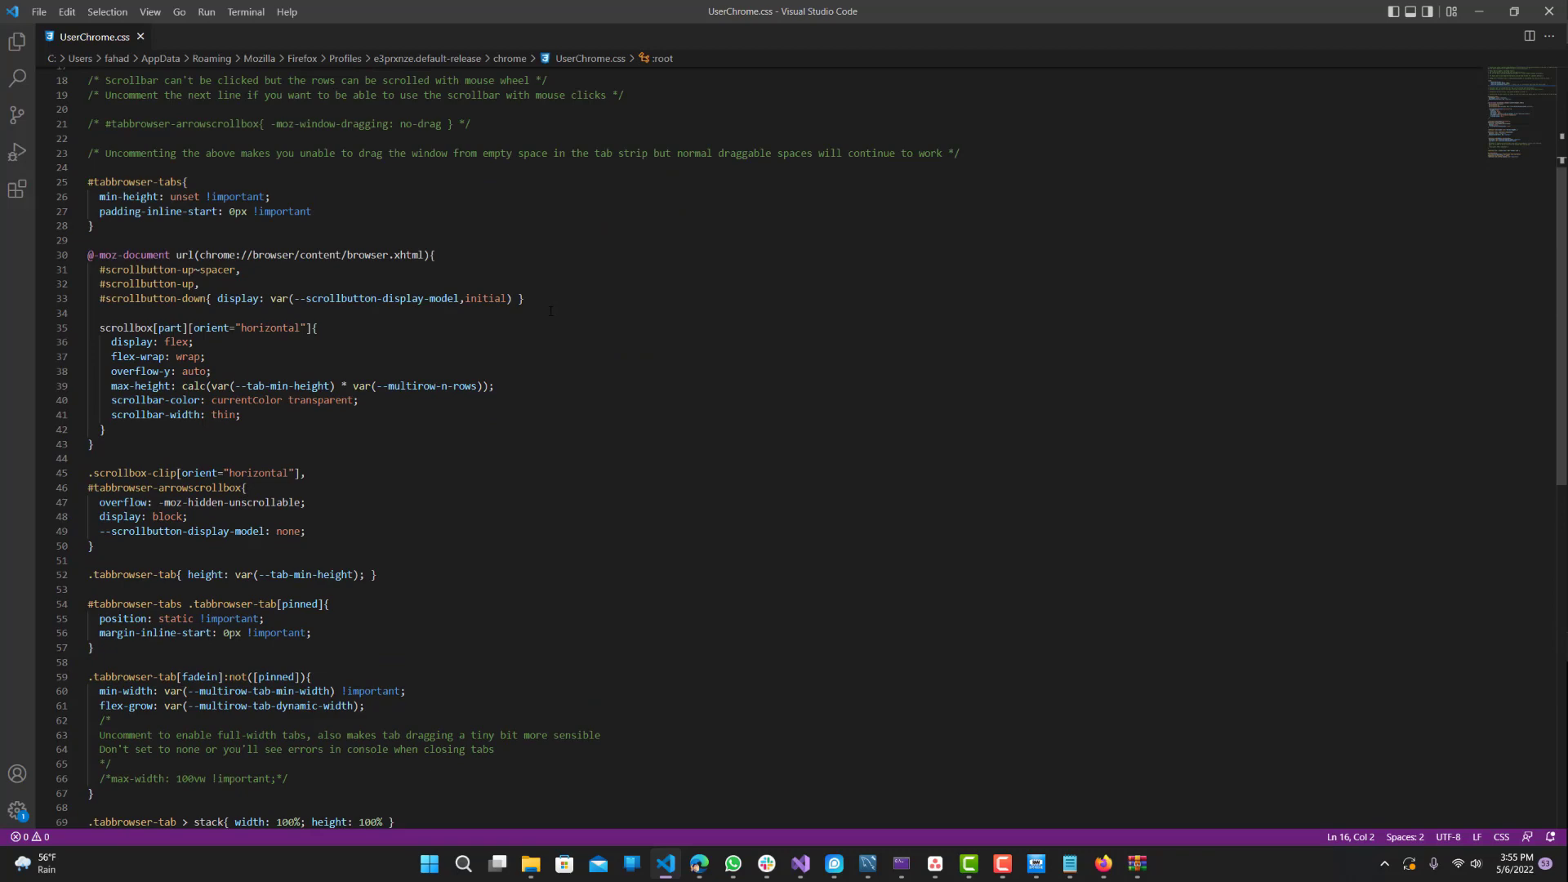
scroll(550, 310, "up", 5)
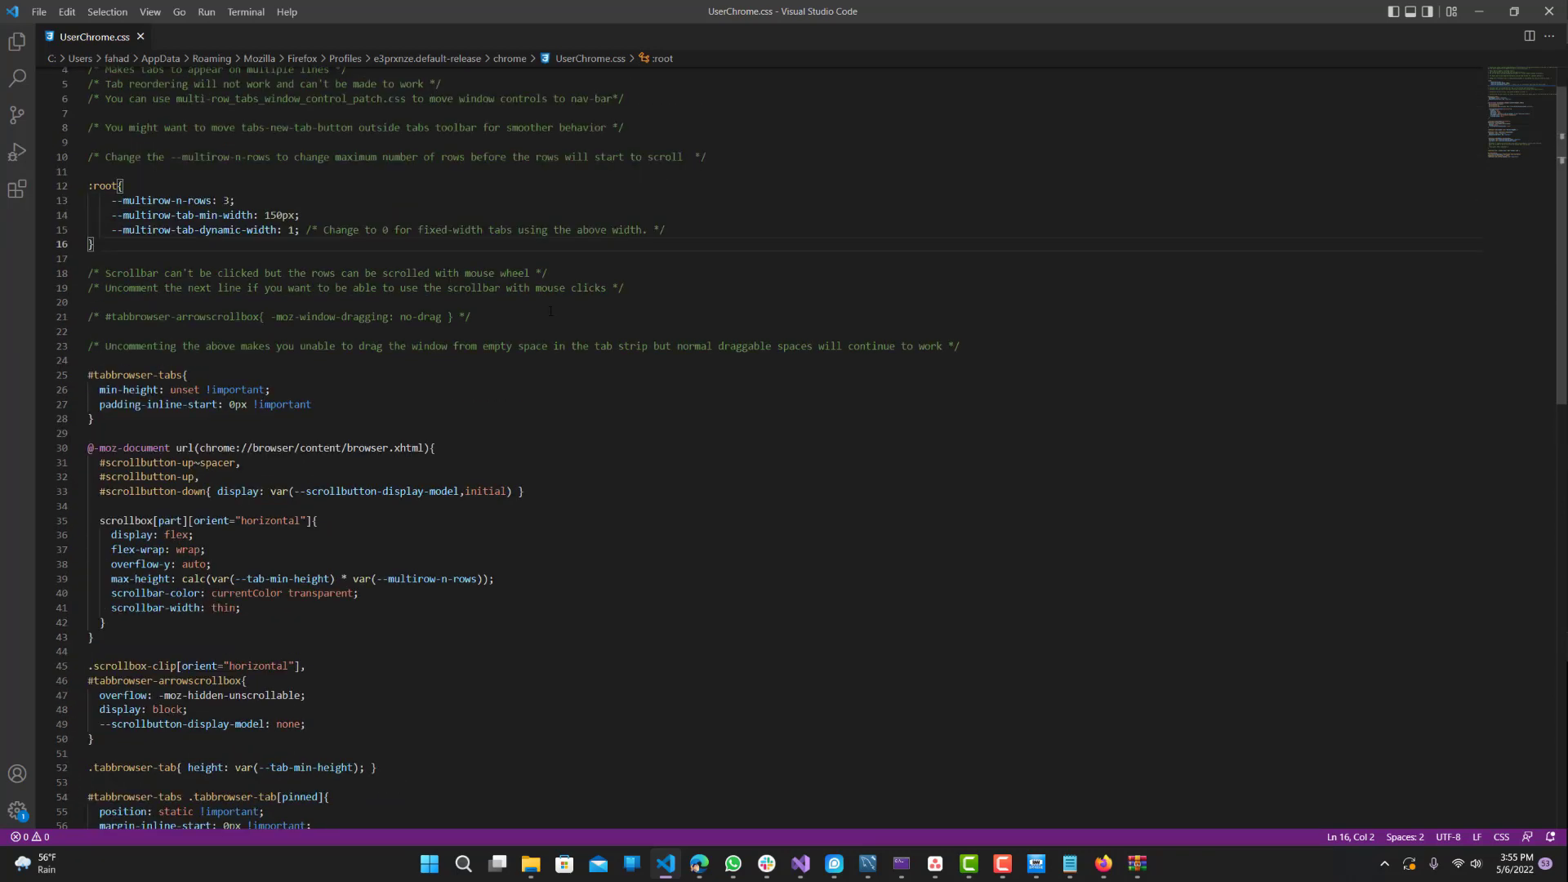
scroll(551, 310, "down", 12)
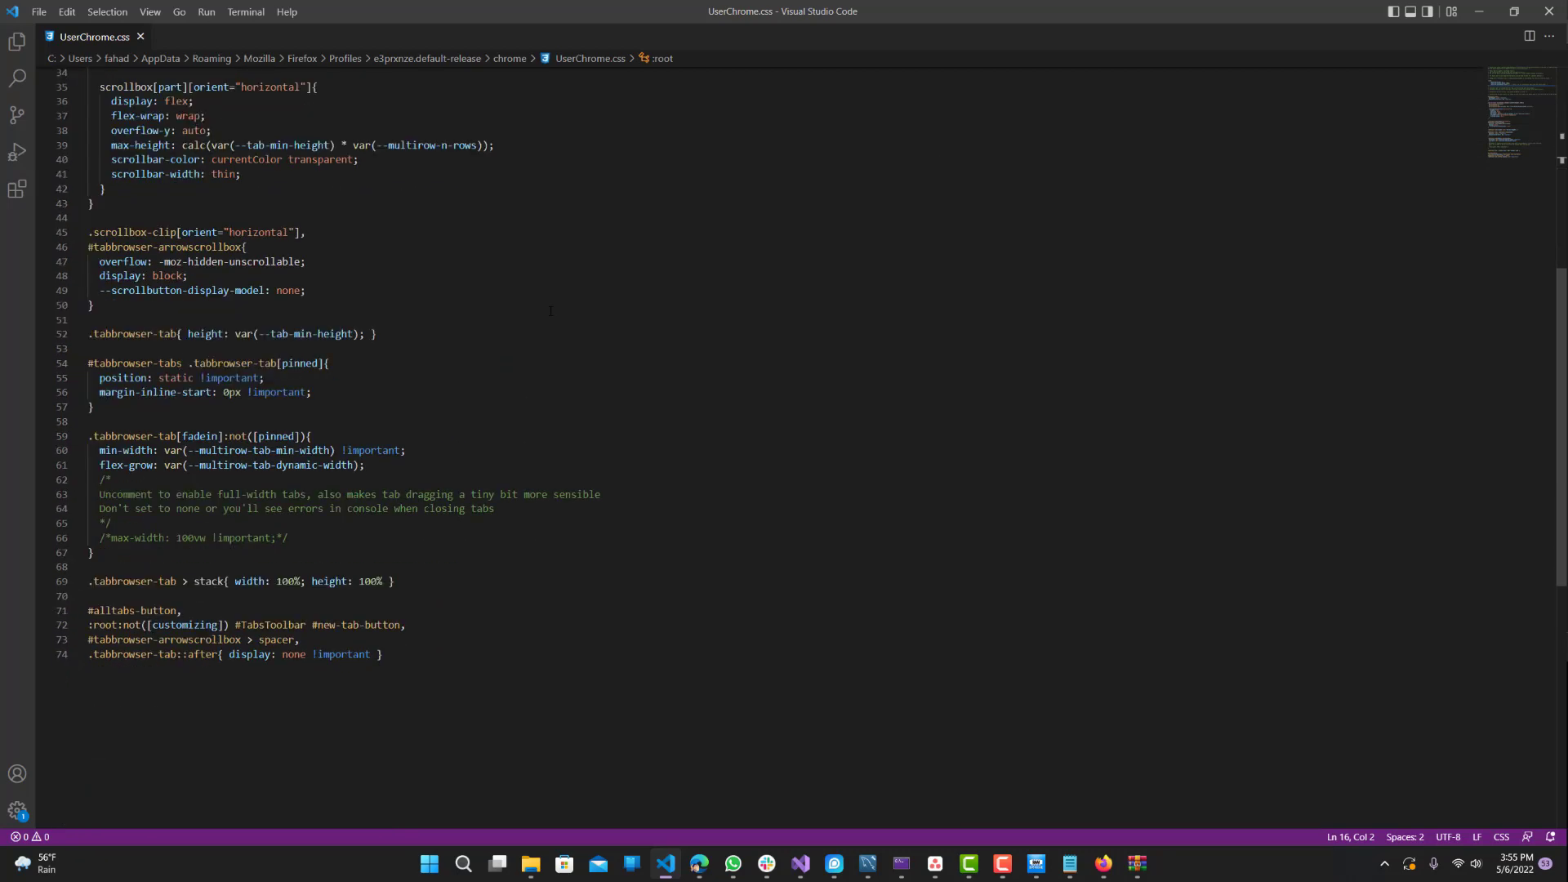
left_click(1478, 11)
left_click(801, 425)
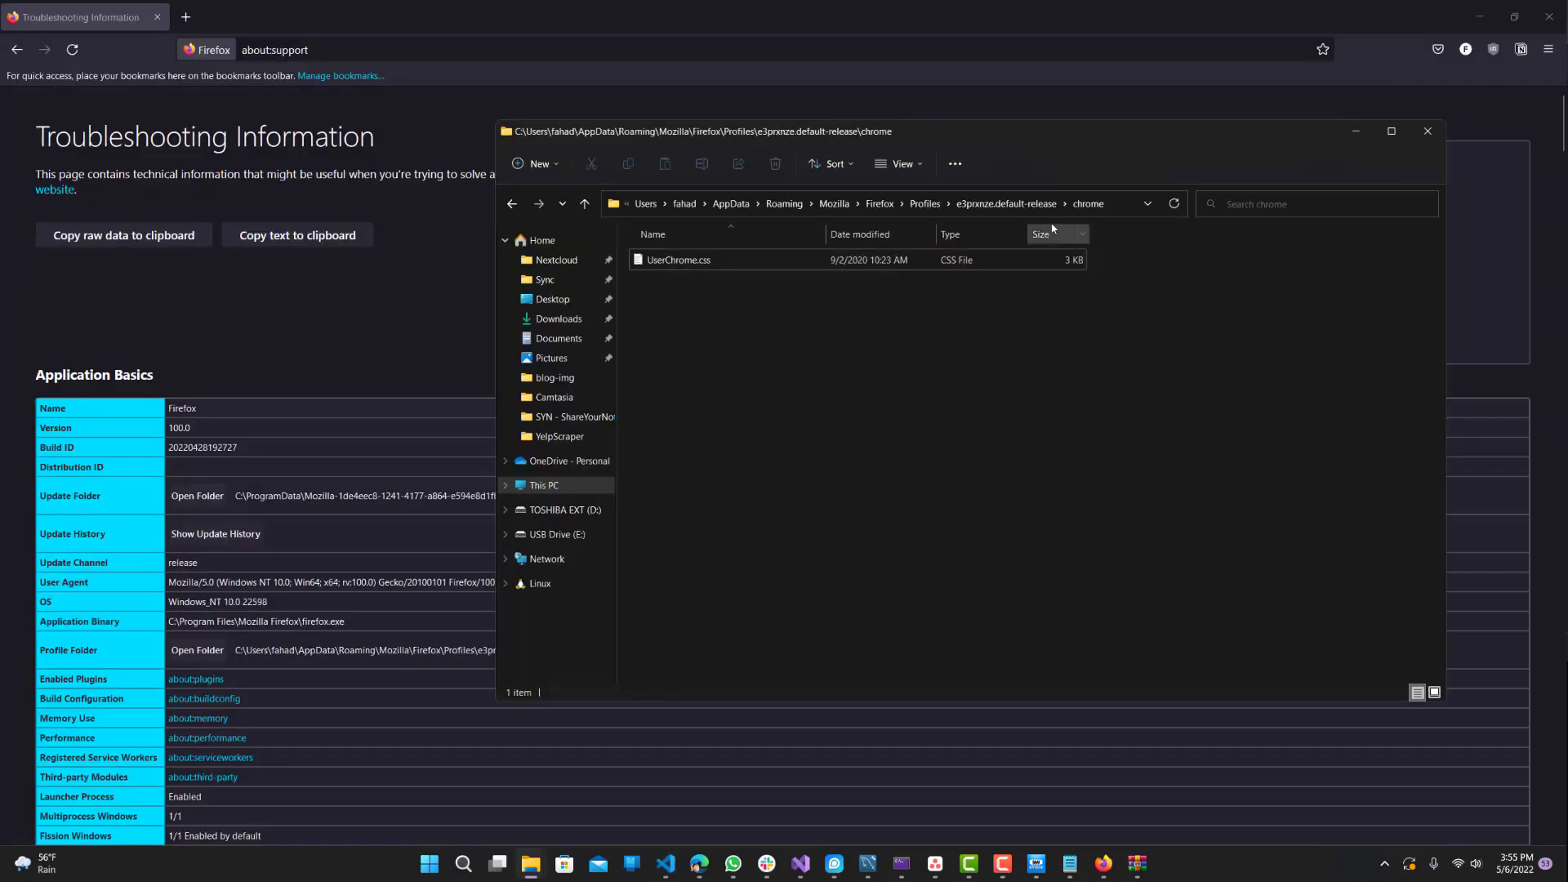
left_click(1012, 210)
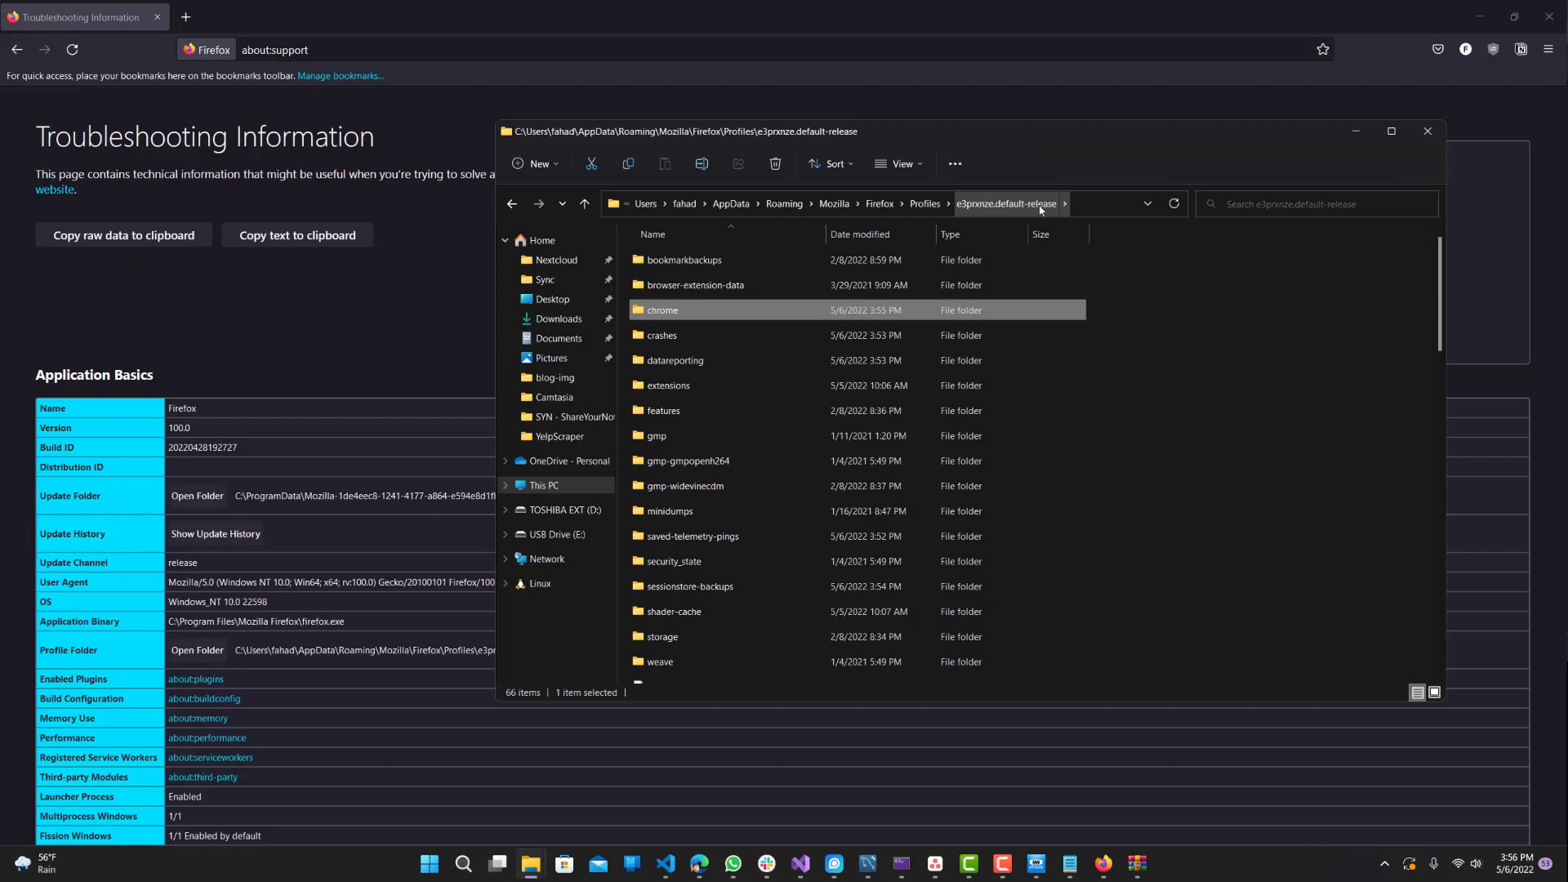
double_click(675, 316)
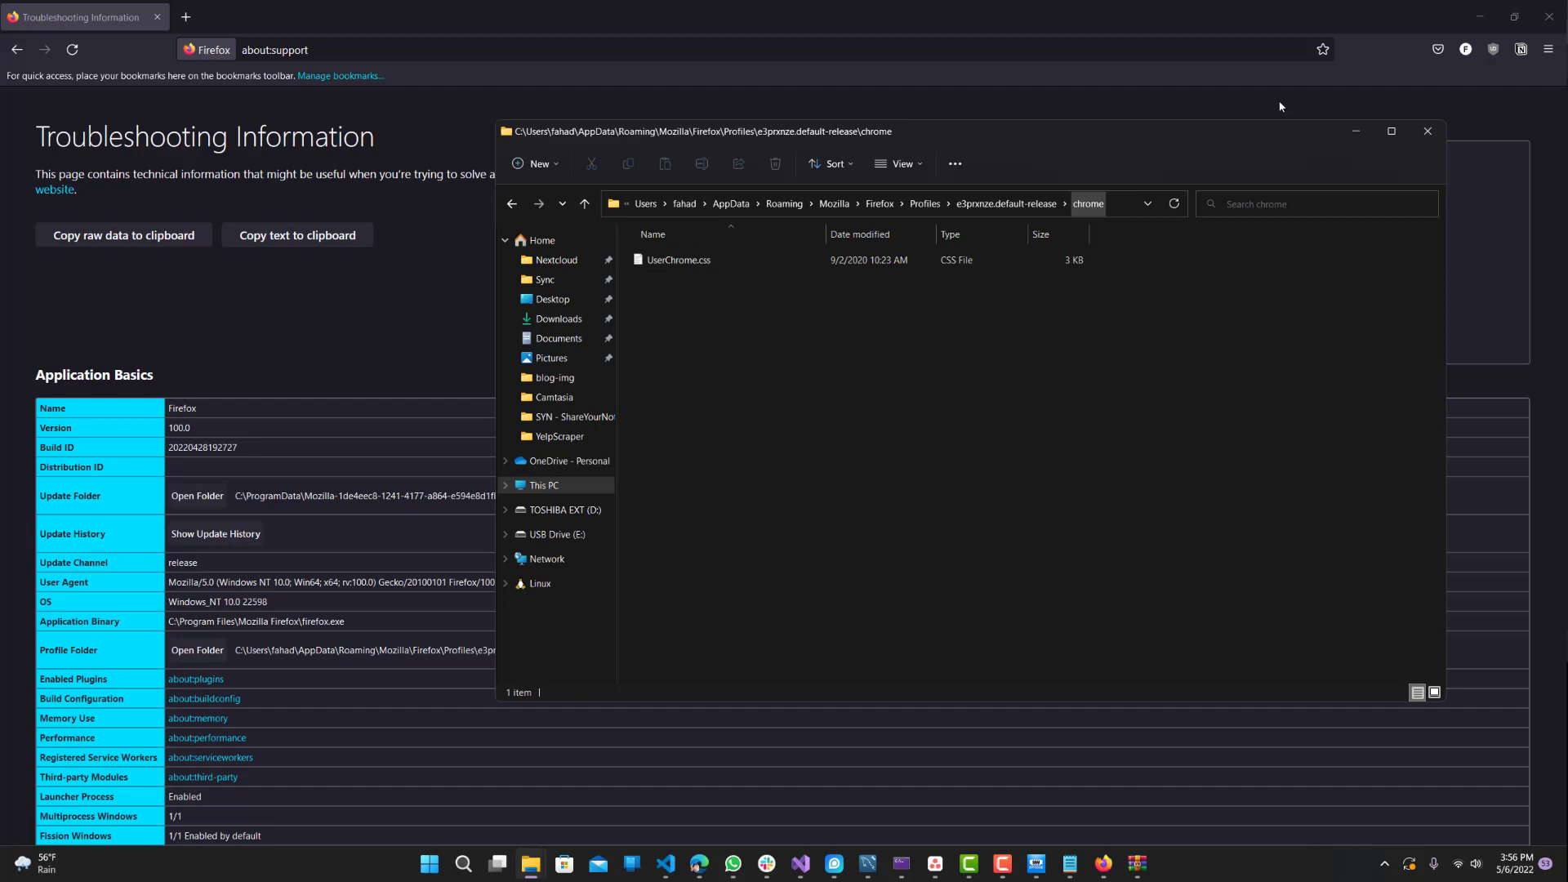
Minimize Explorer, restore Firefox to a smaller window, and open a new tab.
left_click(1355, 131)
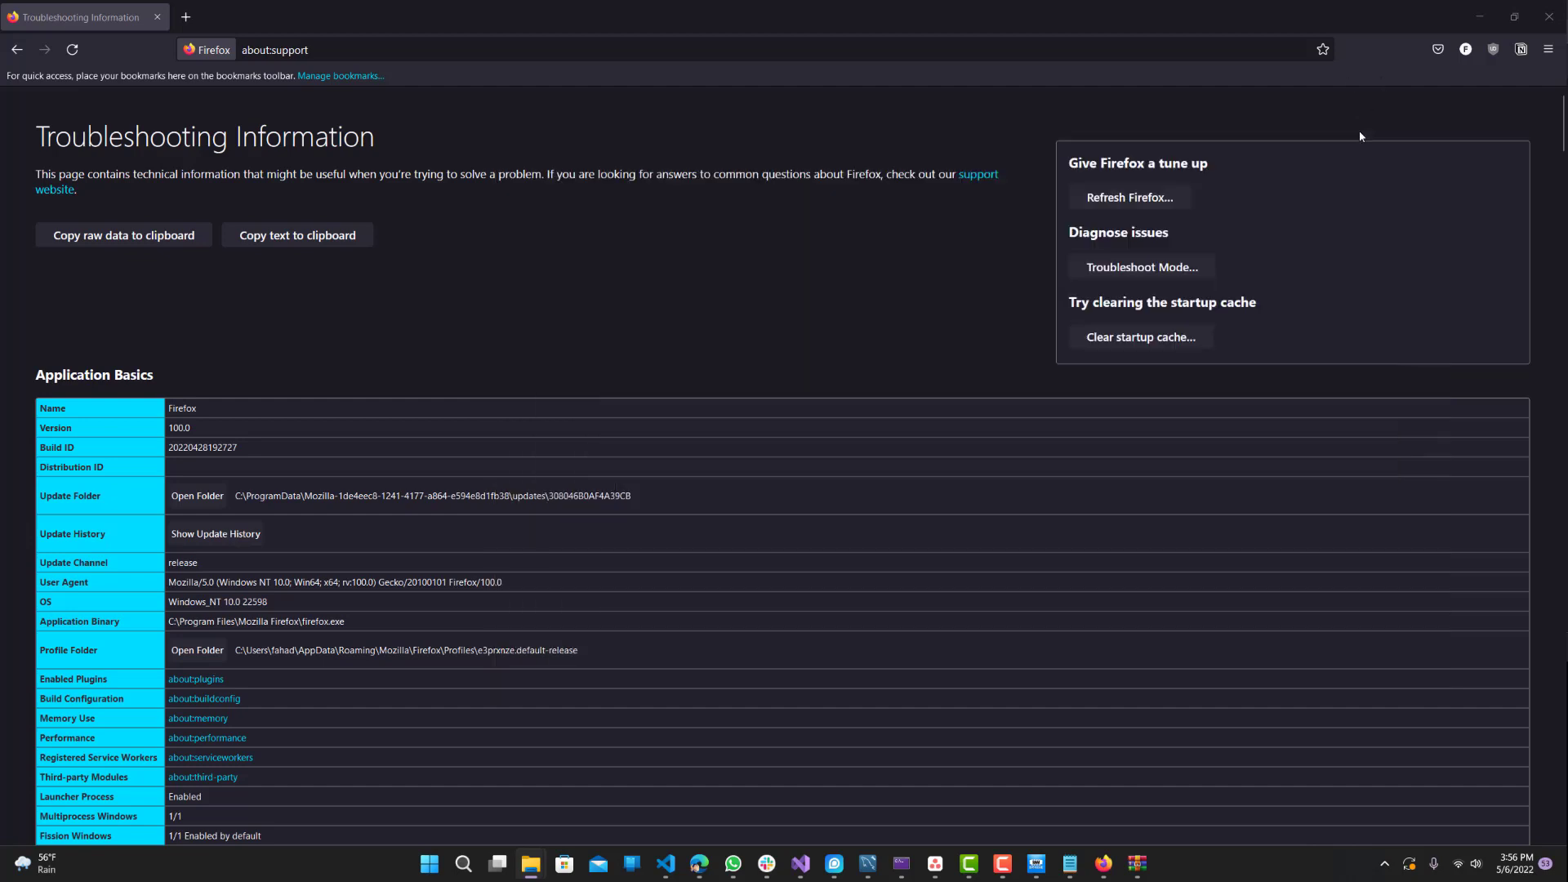
double_click(1444, 12)
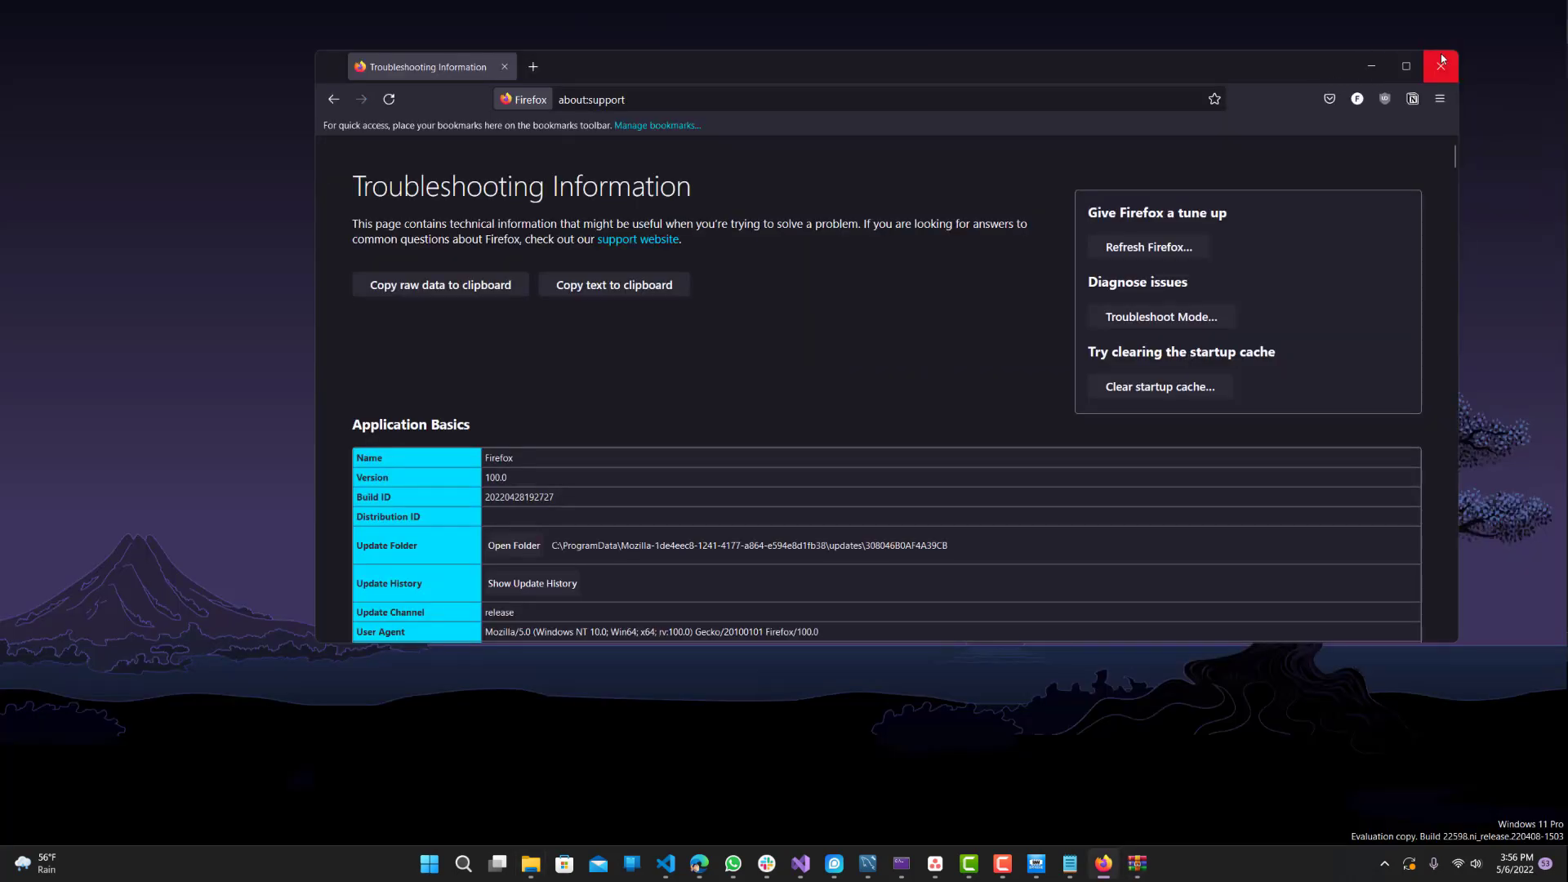
left_click(532, 66)
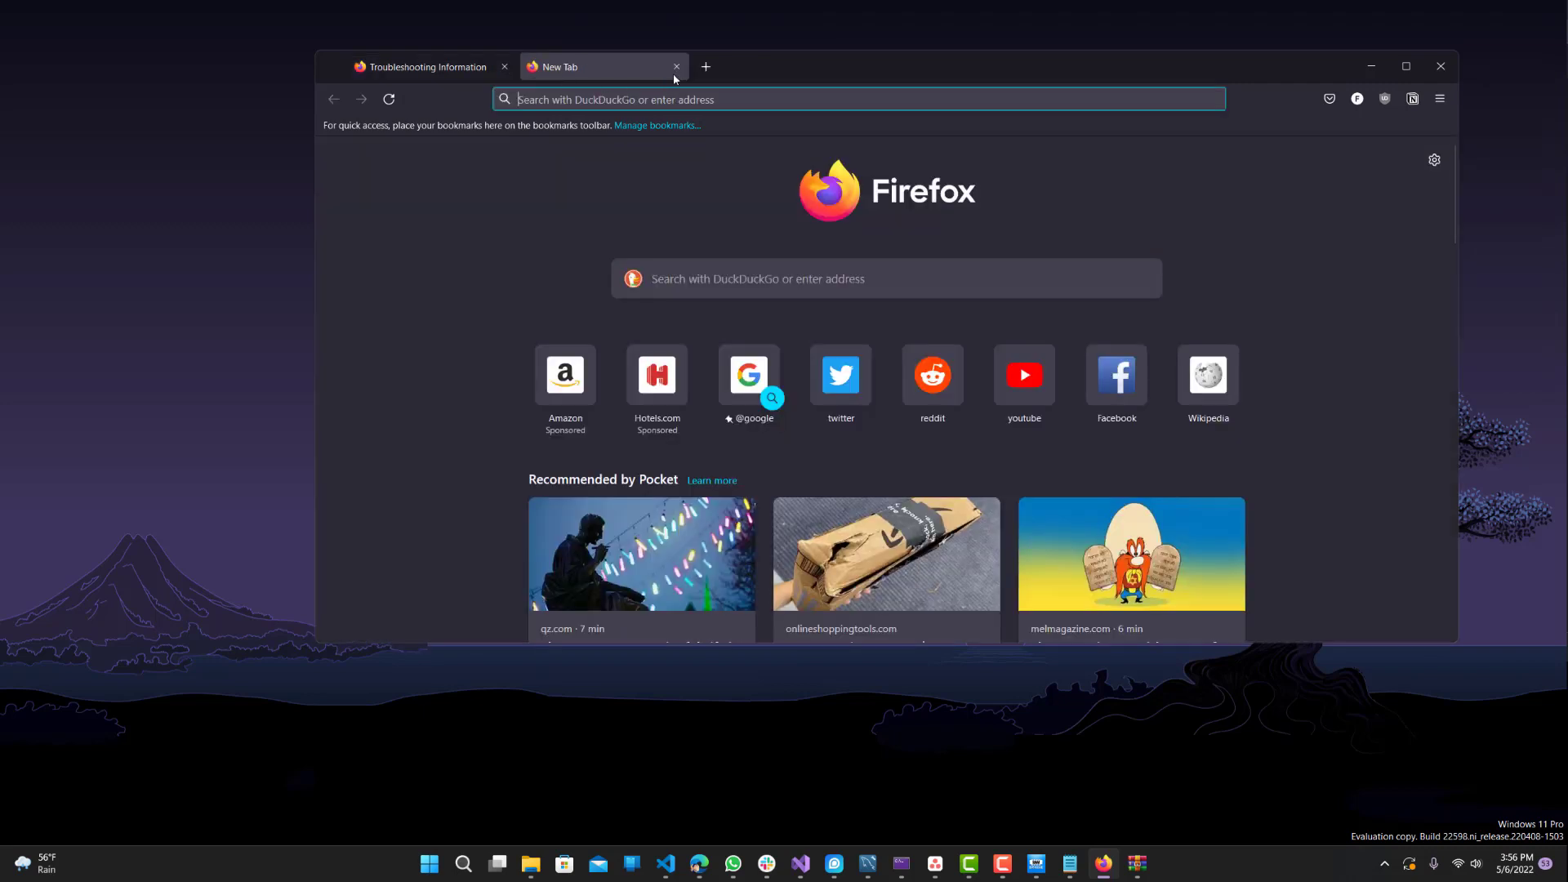
Open background tabs from shortcuts: two reddit, one Twitter, ten YouTube, plus one more.
middle_click(935, 377)
middle_click(872, 385)
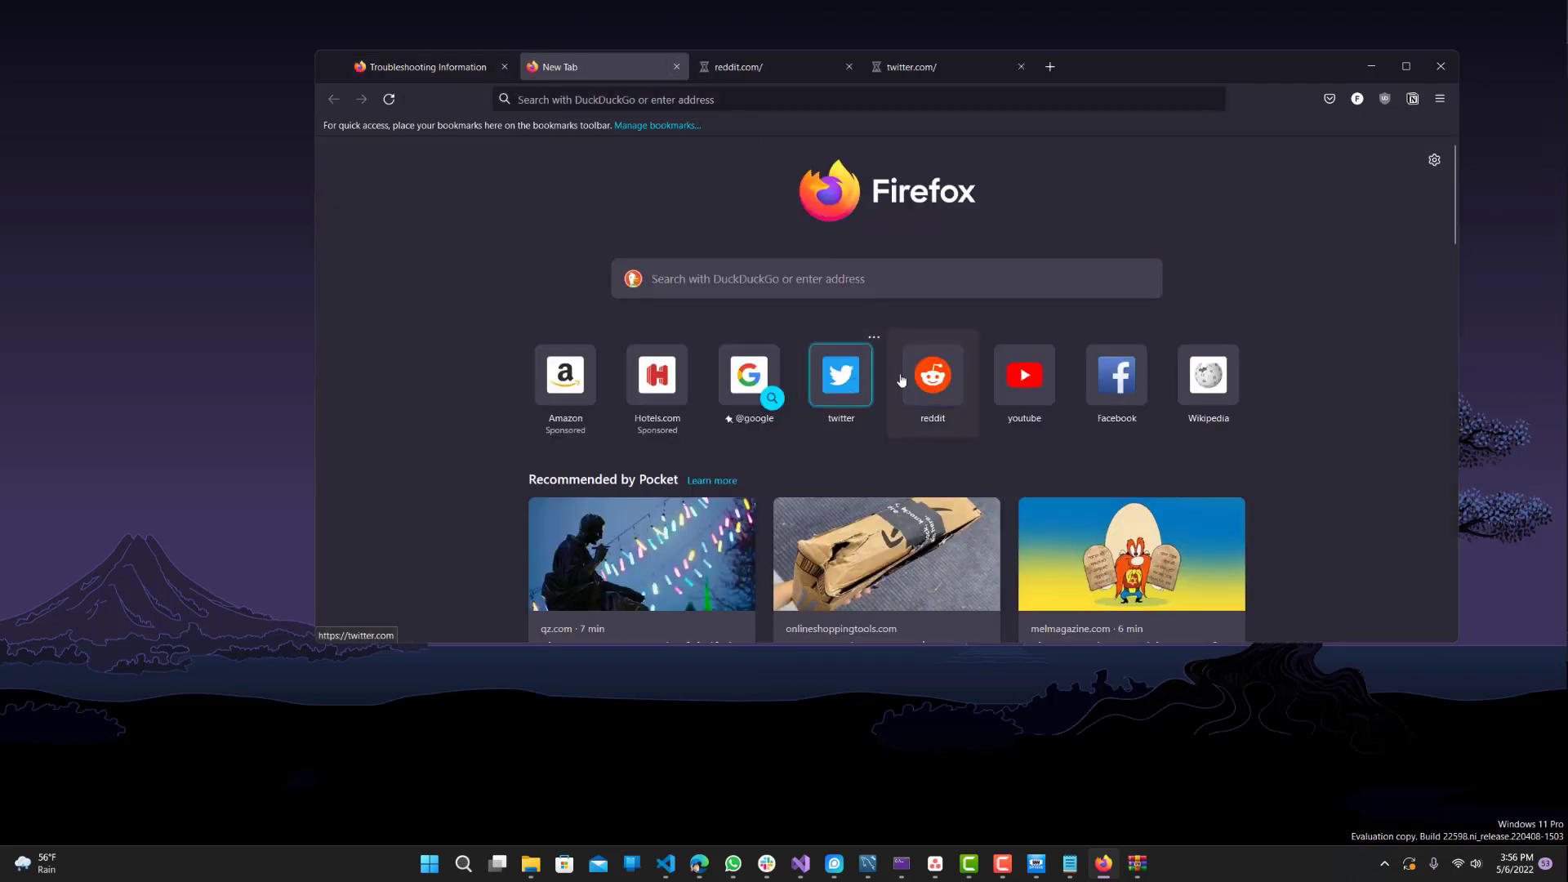
middle_click(931, 376)
middle_click(1012, 380)
middle_click(1010, 382)
middle_click(1009, 384)
middle_click(1010, 384)
middle_click(1008, 384)
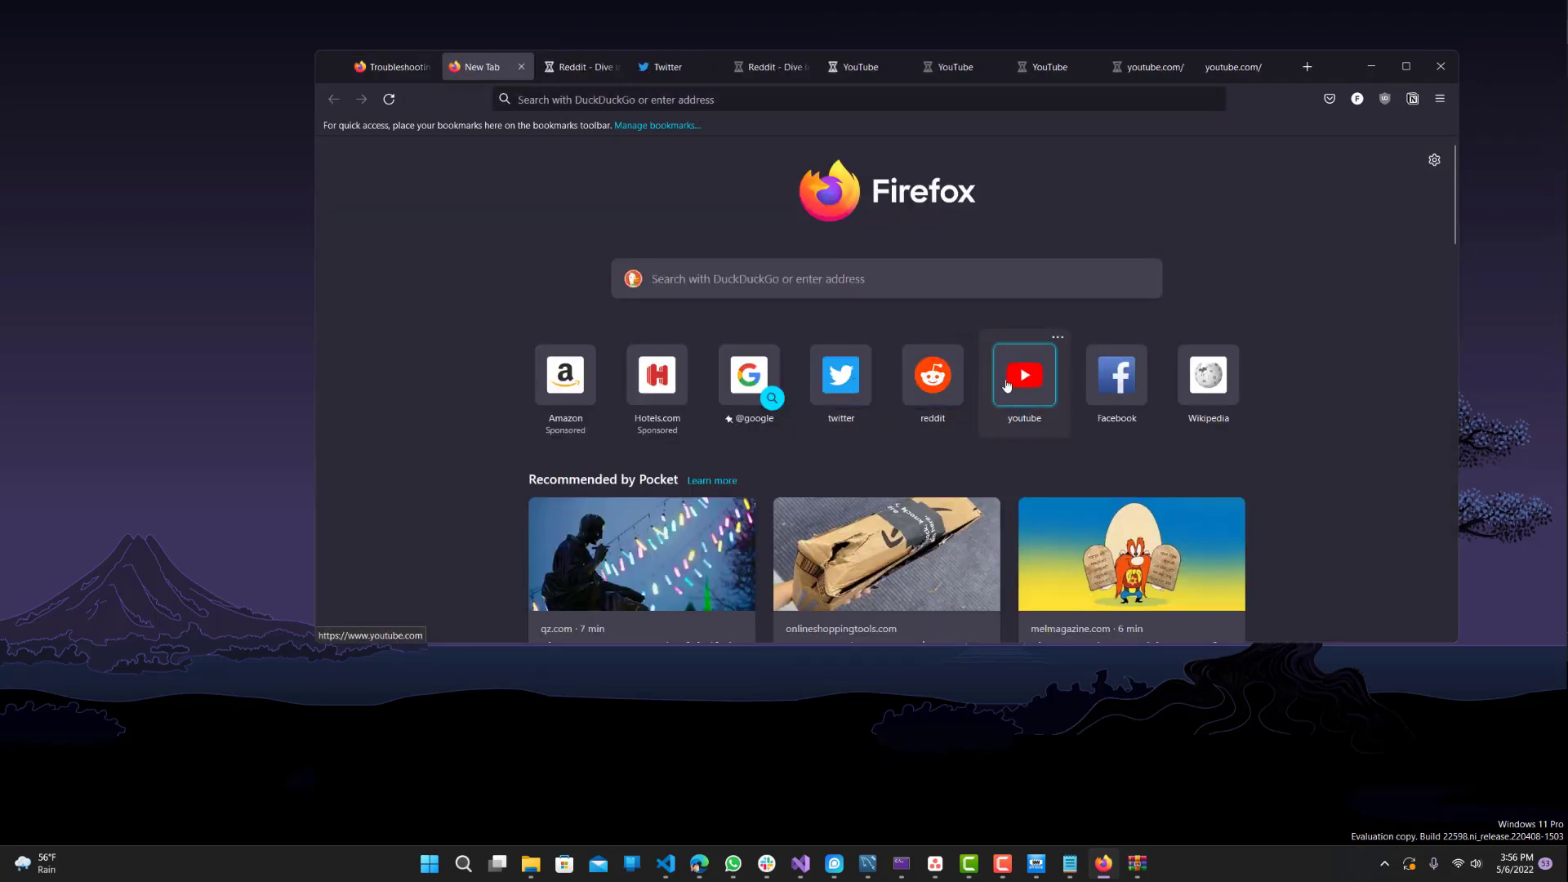
middle_click(1006, 385)
middle_click(1004, 385)
middle_click(1002, 384)
middle_click(1002, 386)
middle_click(1000, 386)
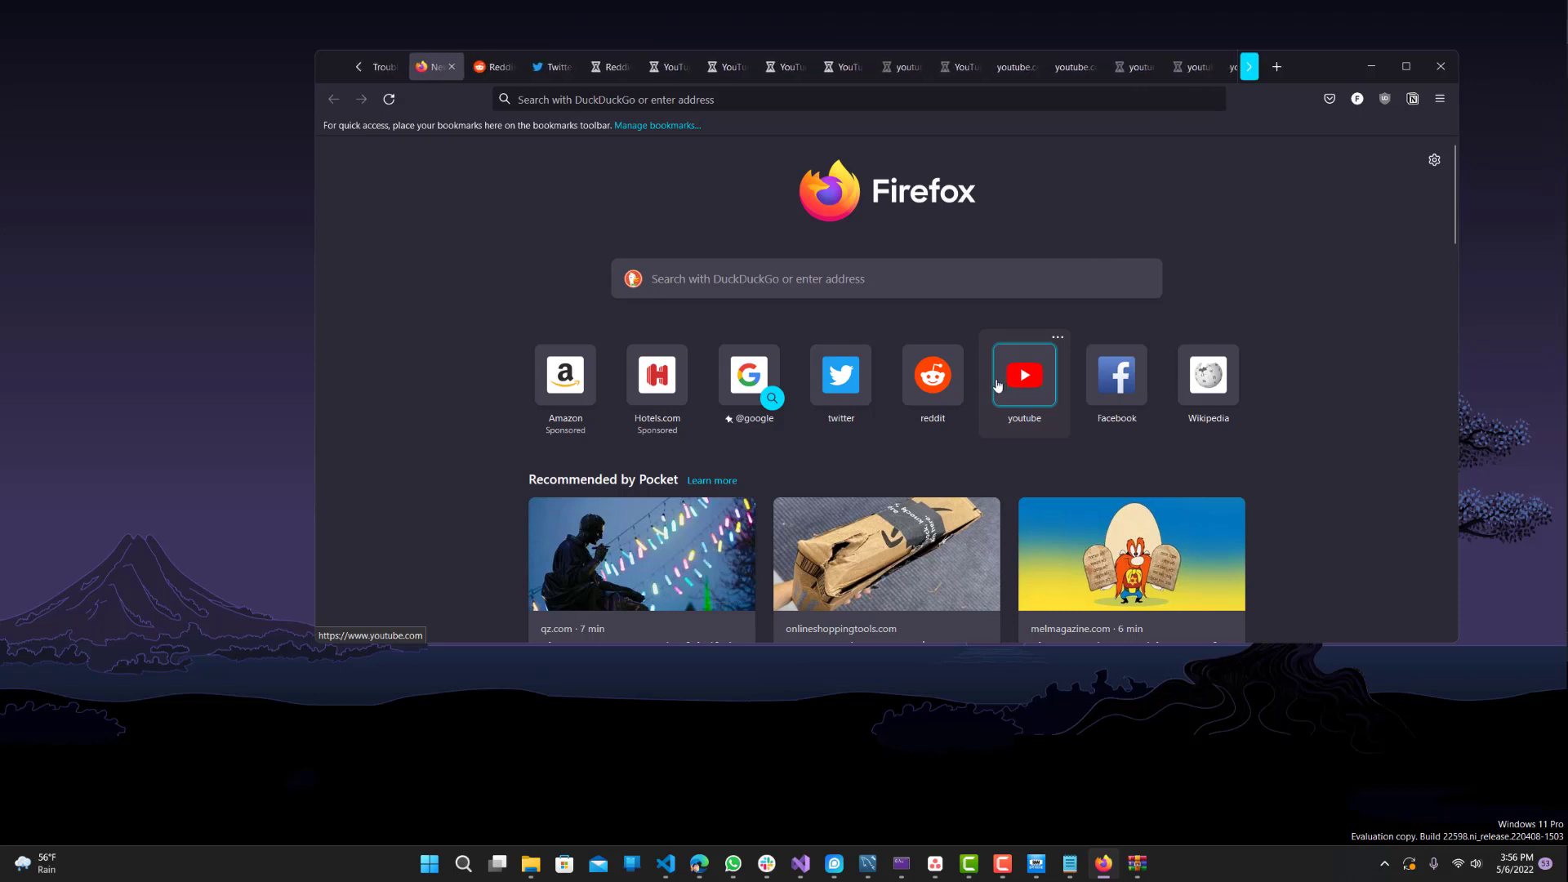
middle_click(1119, 388)
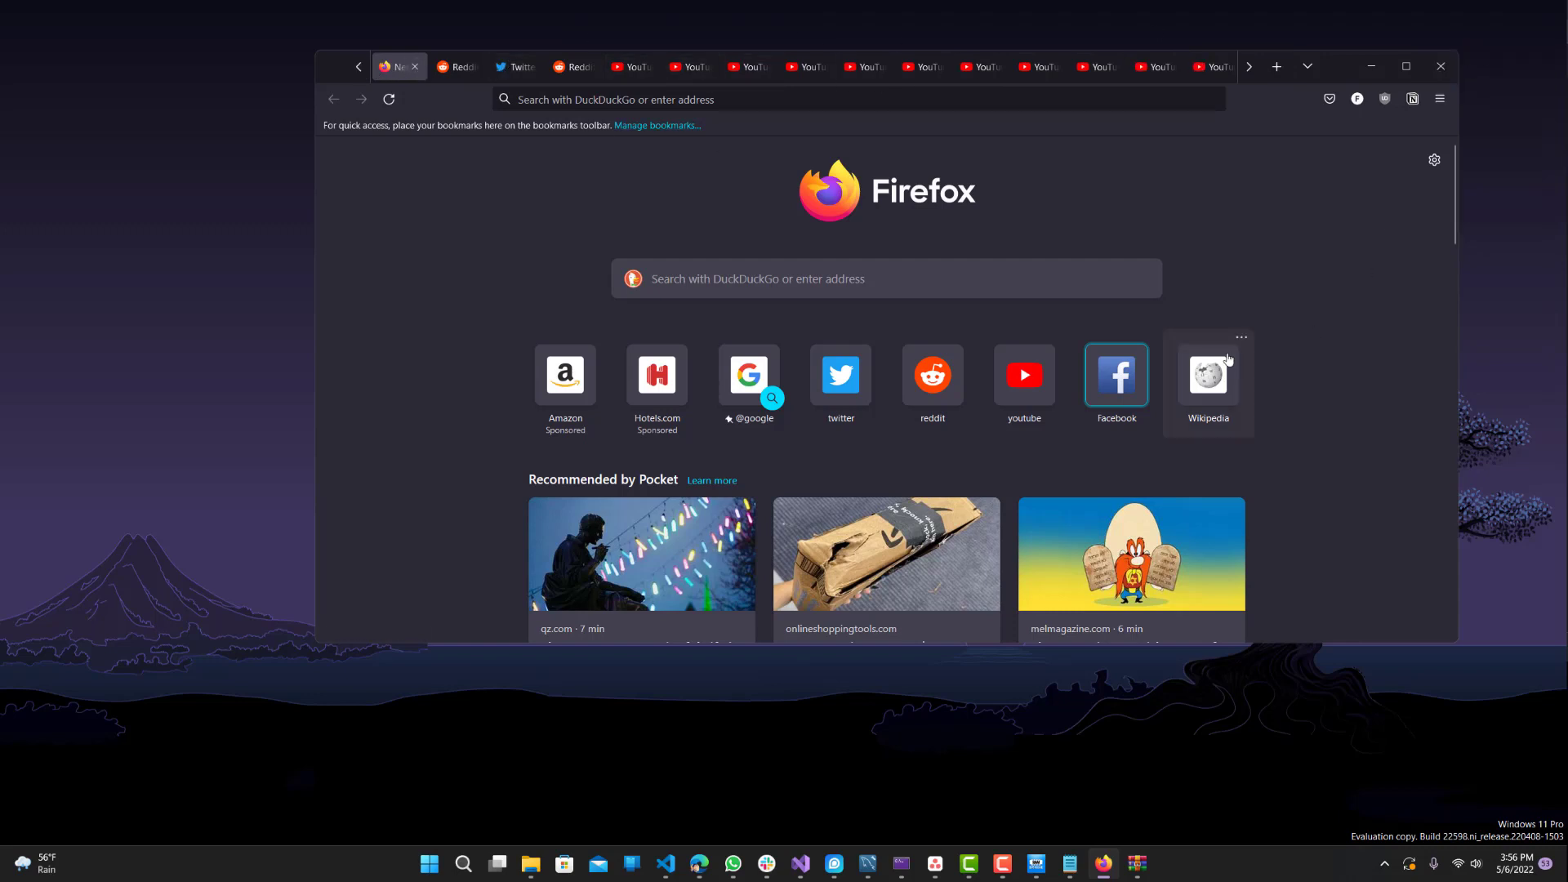
Close Firefox, relaunch it from Windows search, choose Not now on the default-browser prompt, and maximize.
key("alt+F4")
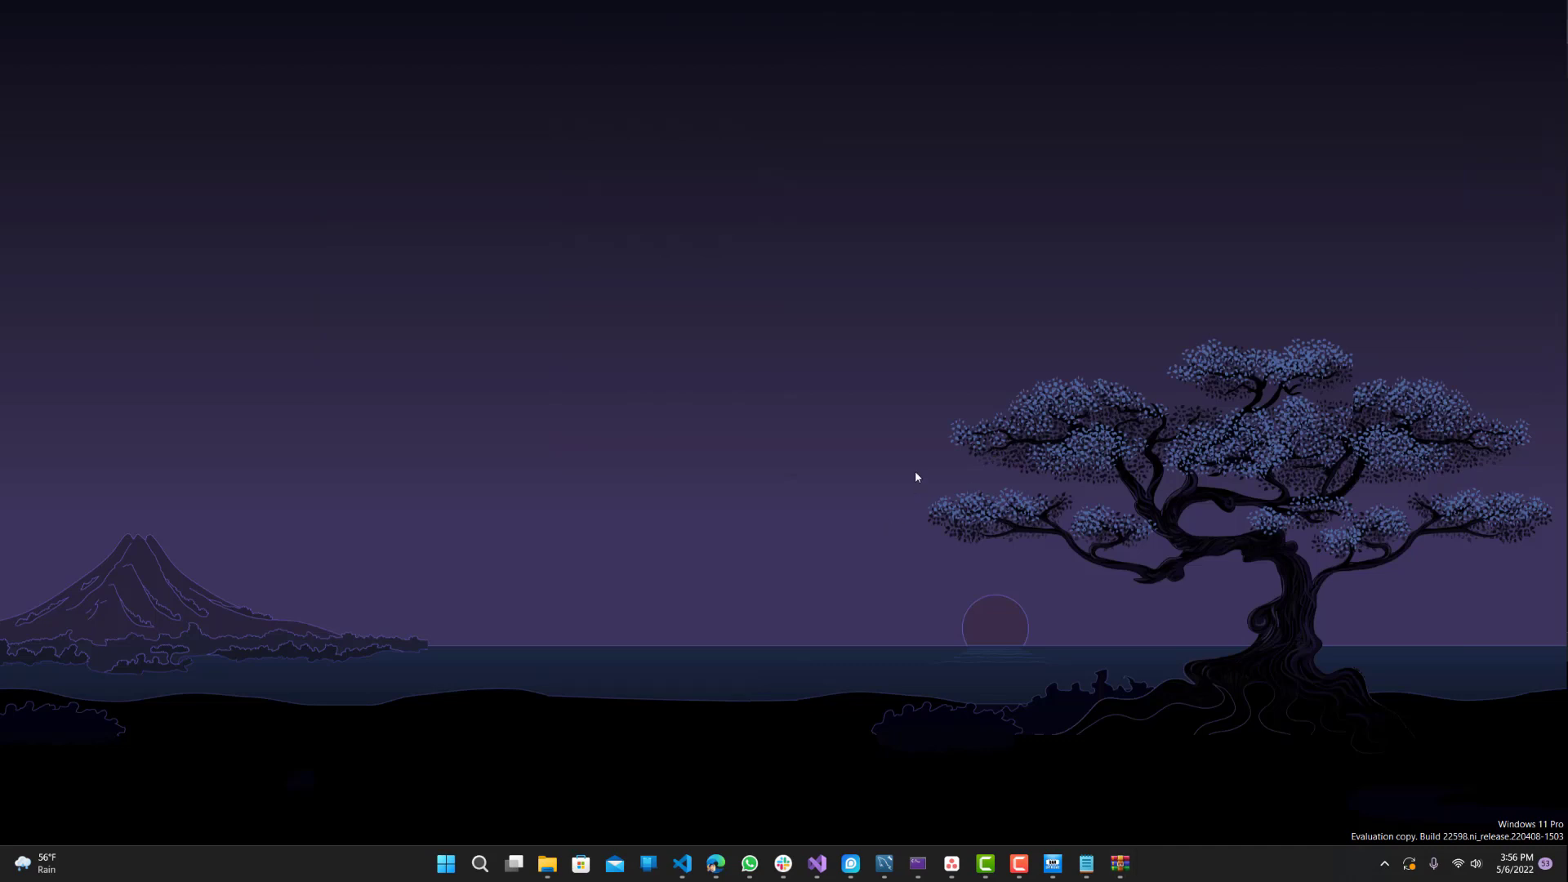
key("super+s")
type("frie")
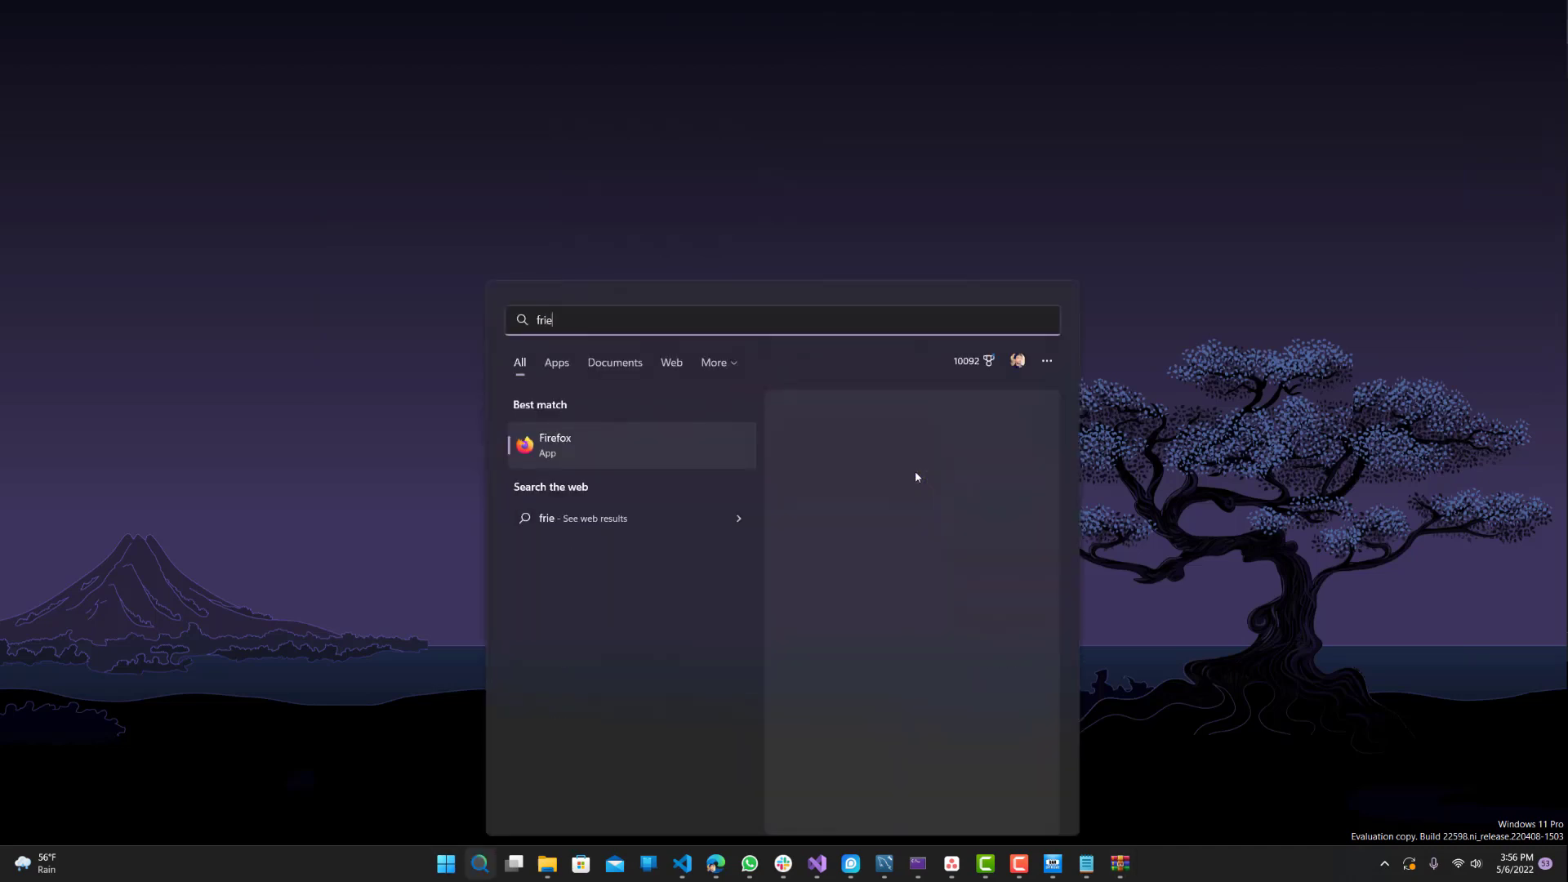
key("BackSpace")
key("BackSpace")
key("Return")
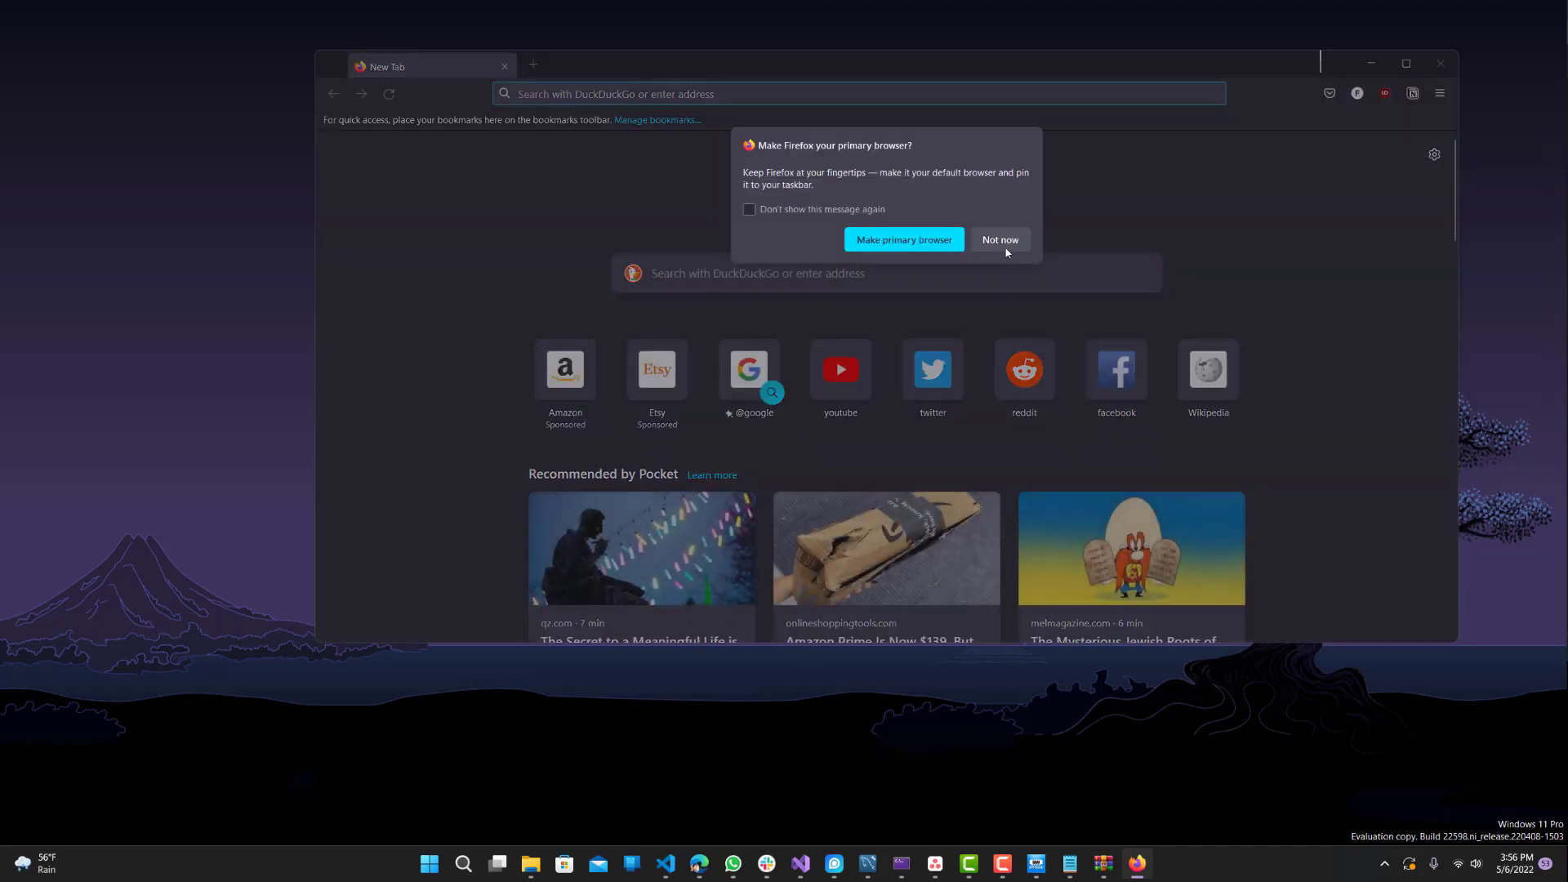
left_click(1003, 243)
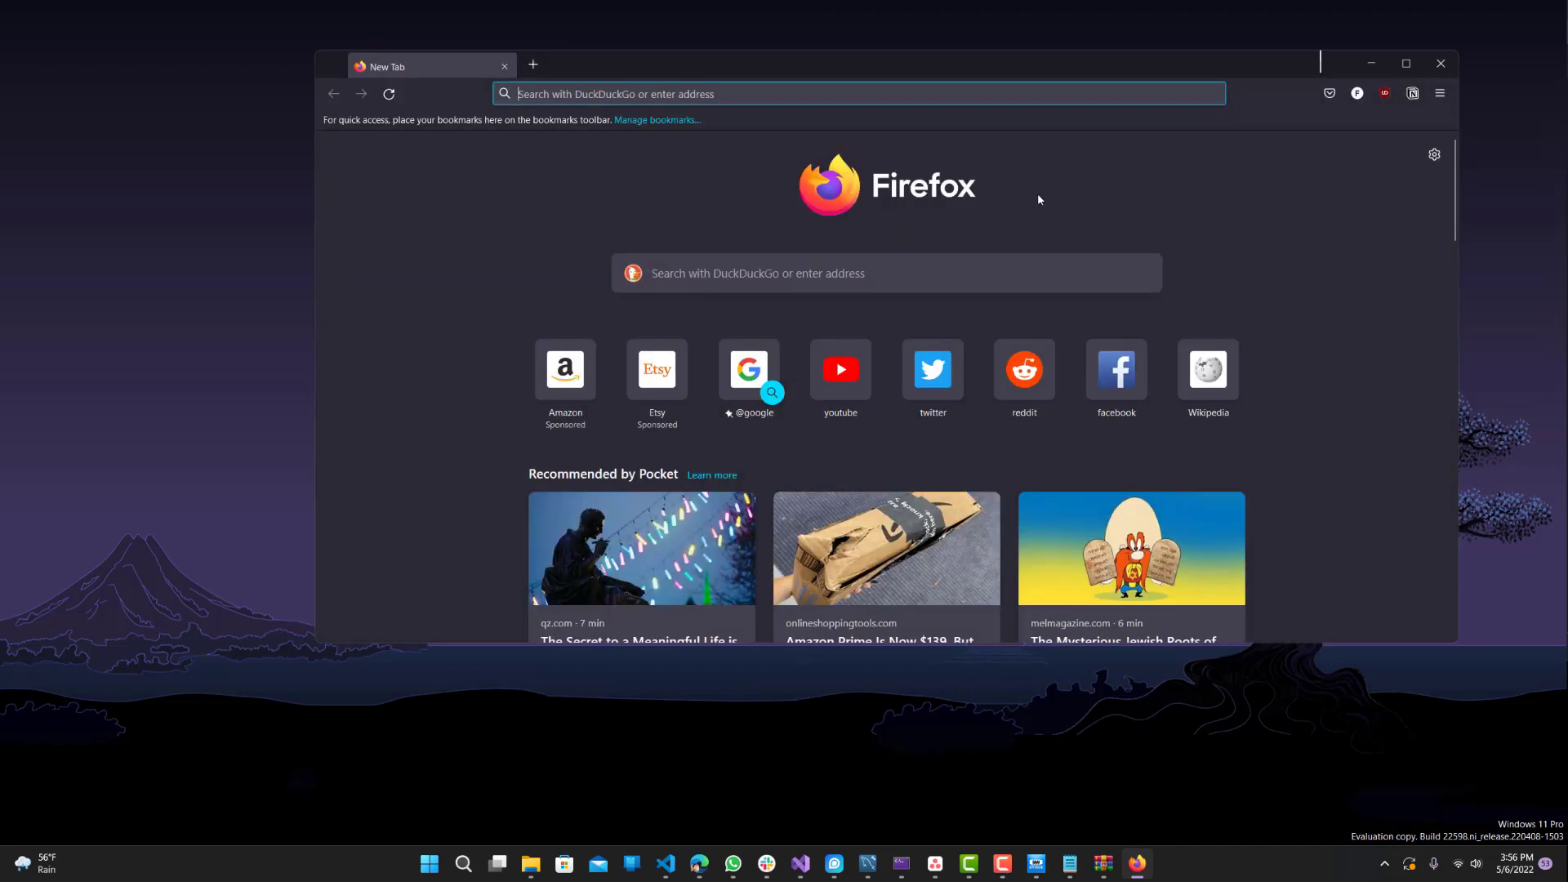
double_click(1289, 64)
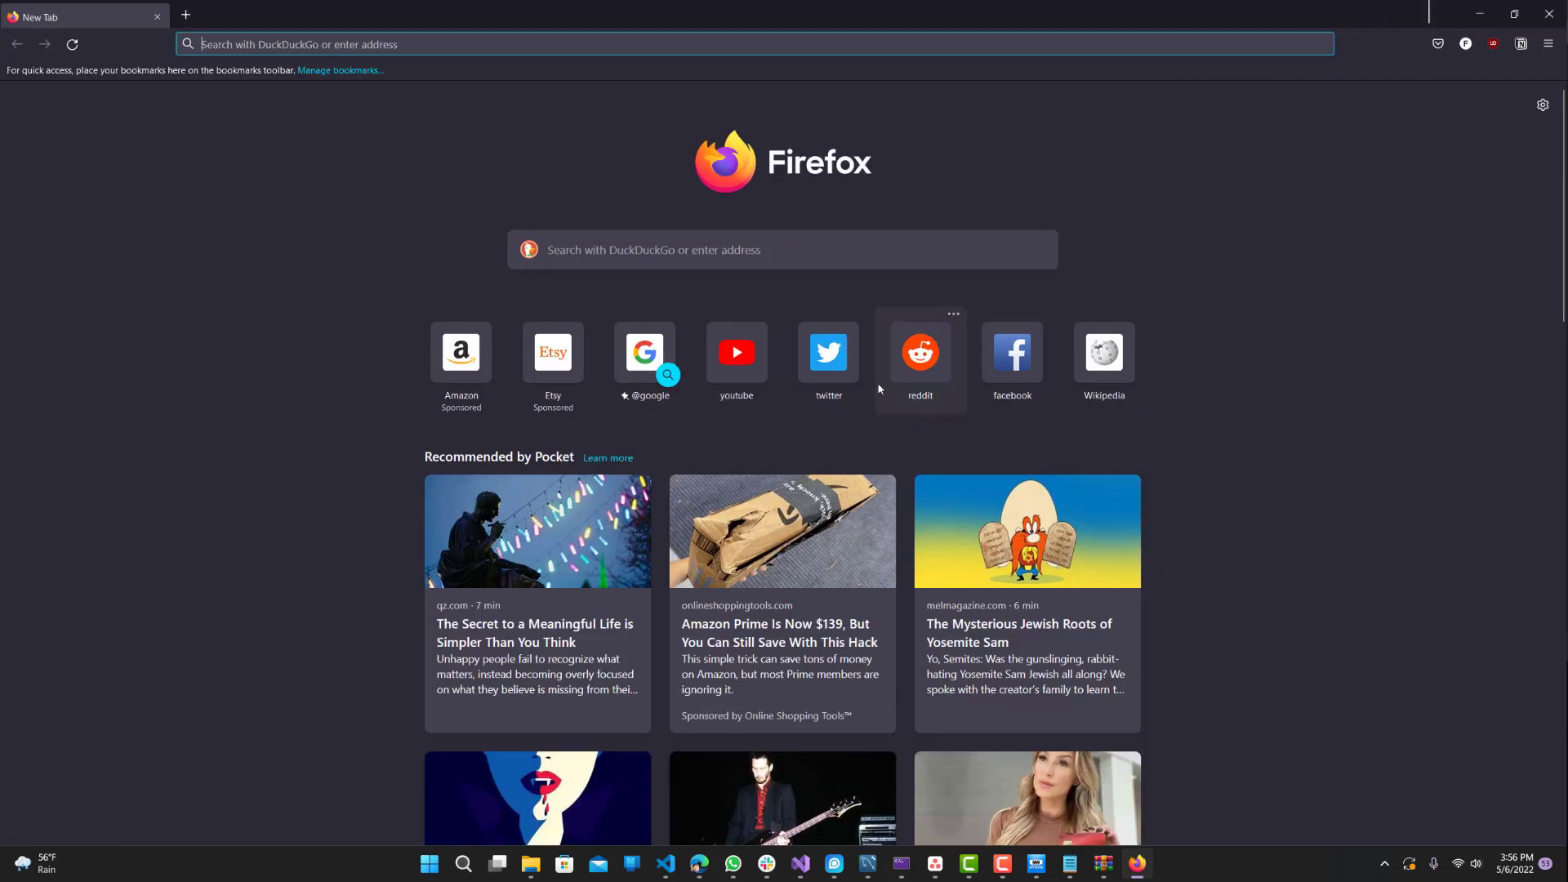
Open background tabs from Facebook, Wikipedia, Twitter, YouTube, Etsy and five Amazon shortcuts.
middle_click(840, 370)
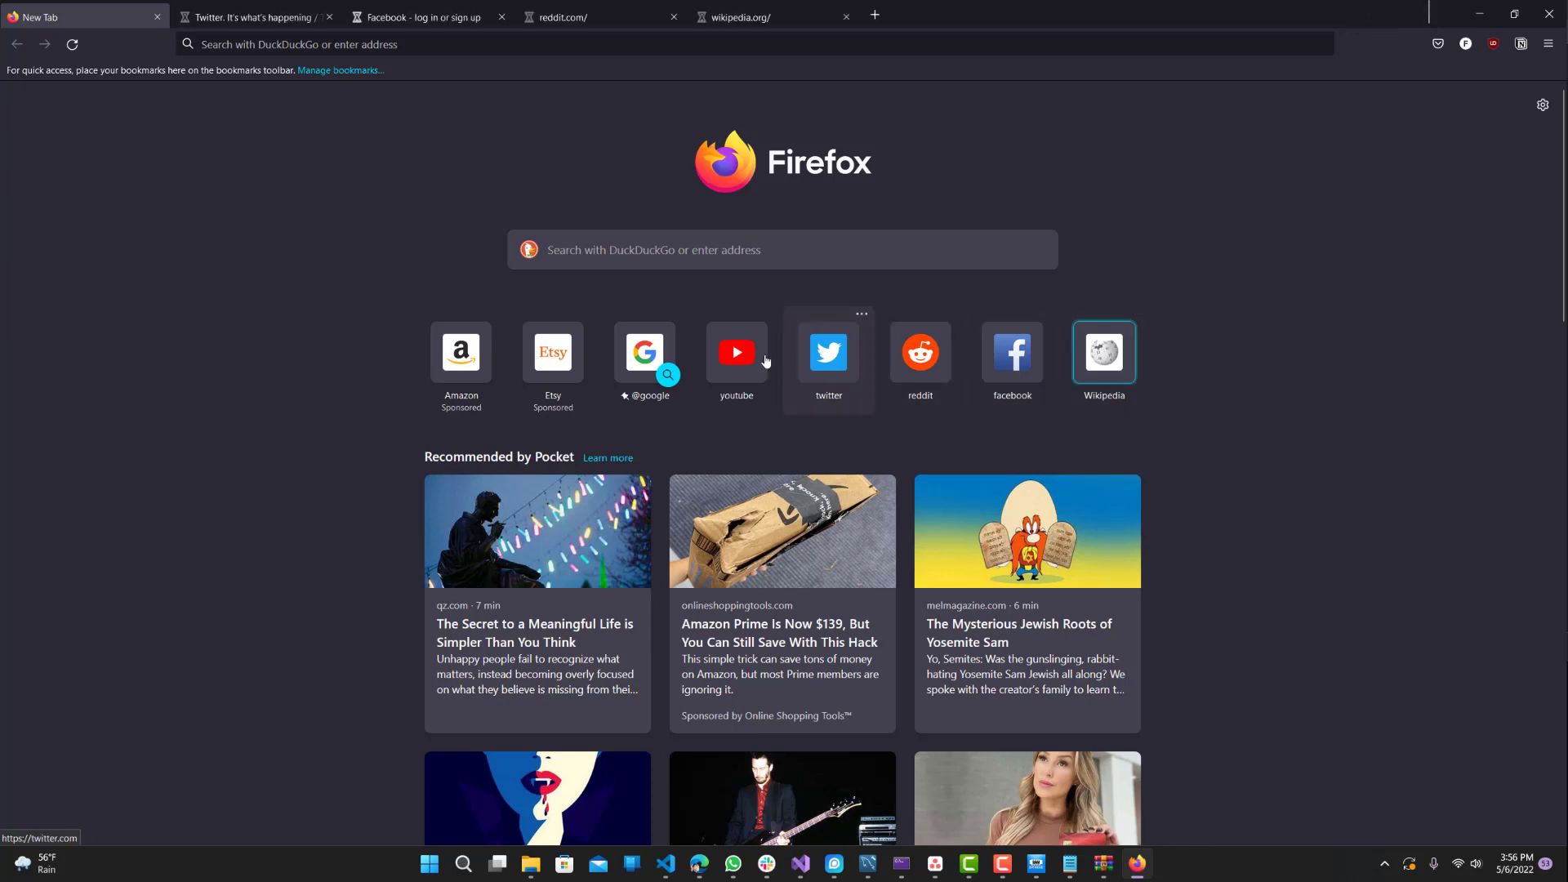
middle_click(1013, 360)
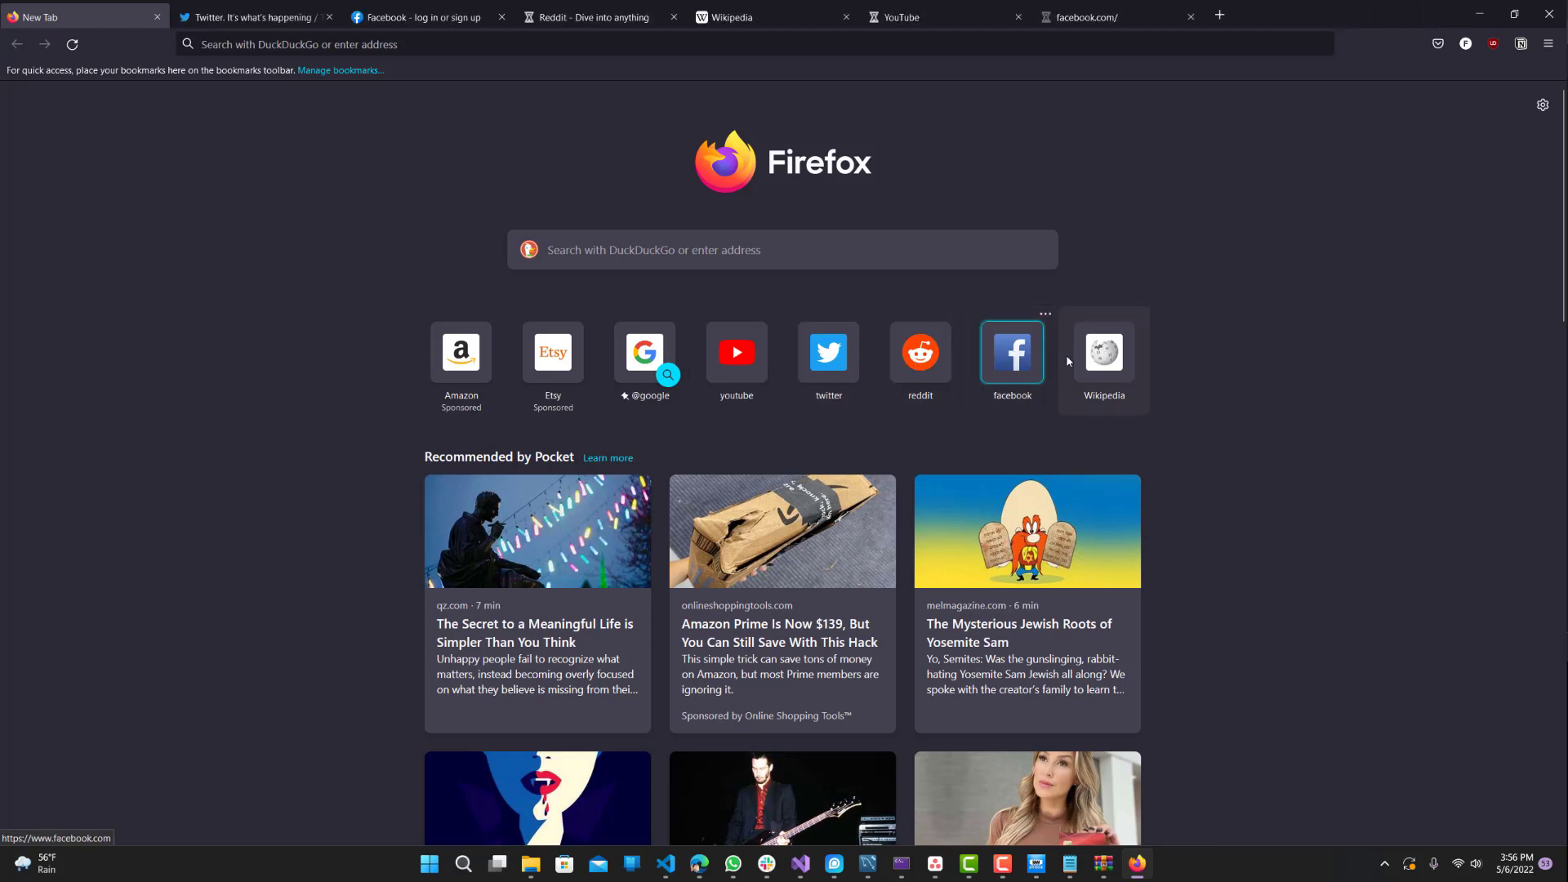
middle_click(1104, 360)
middle_click(829, 359)
middle_click(737, 359)
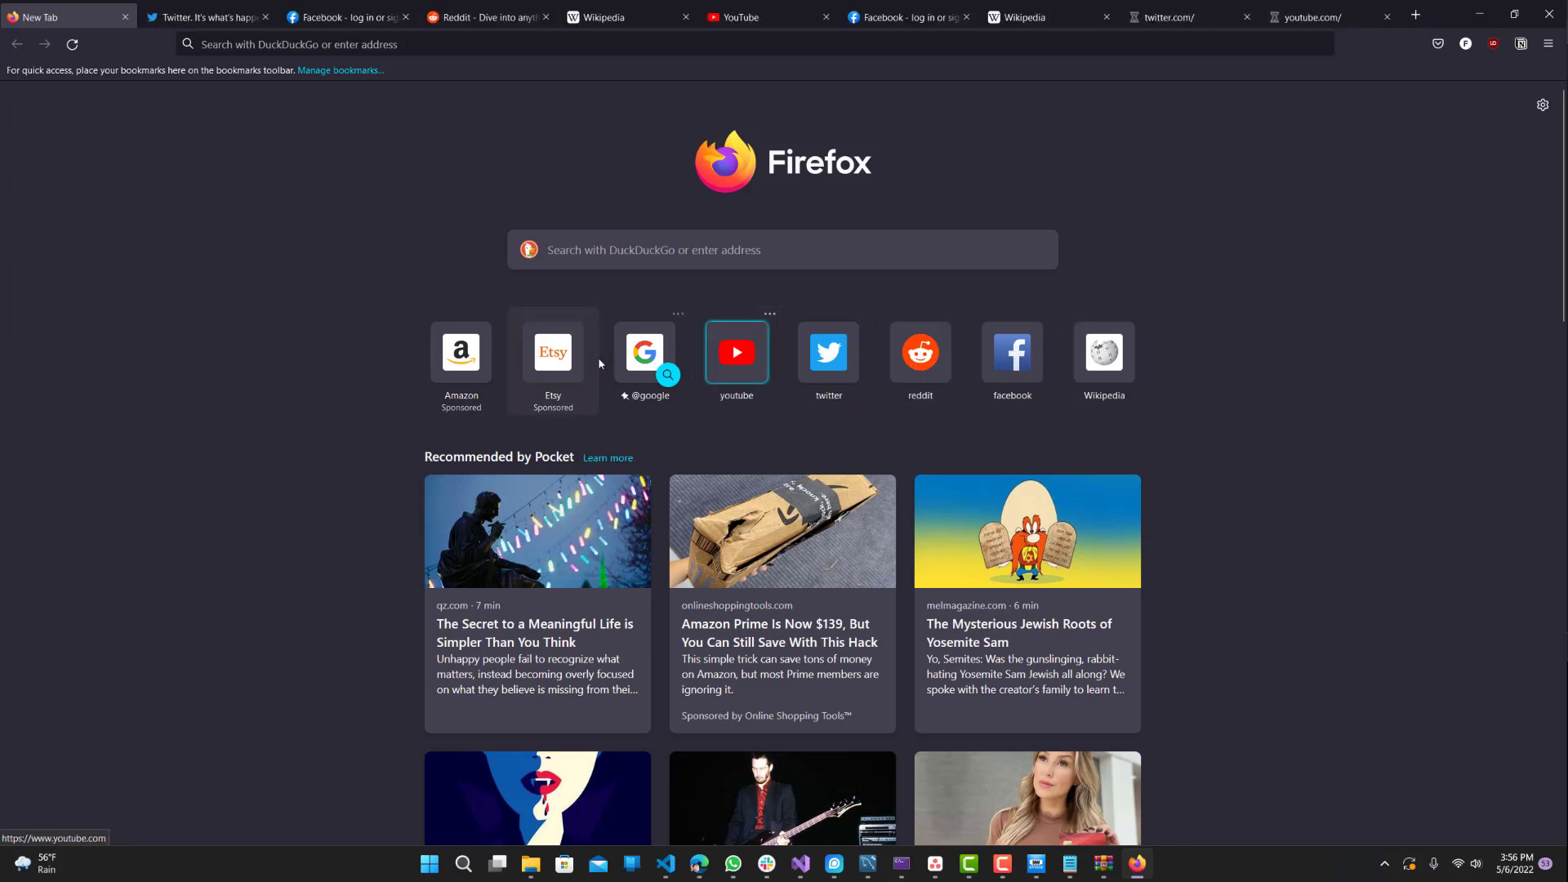
middle_click(573, 357)
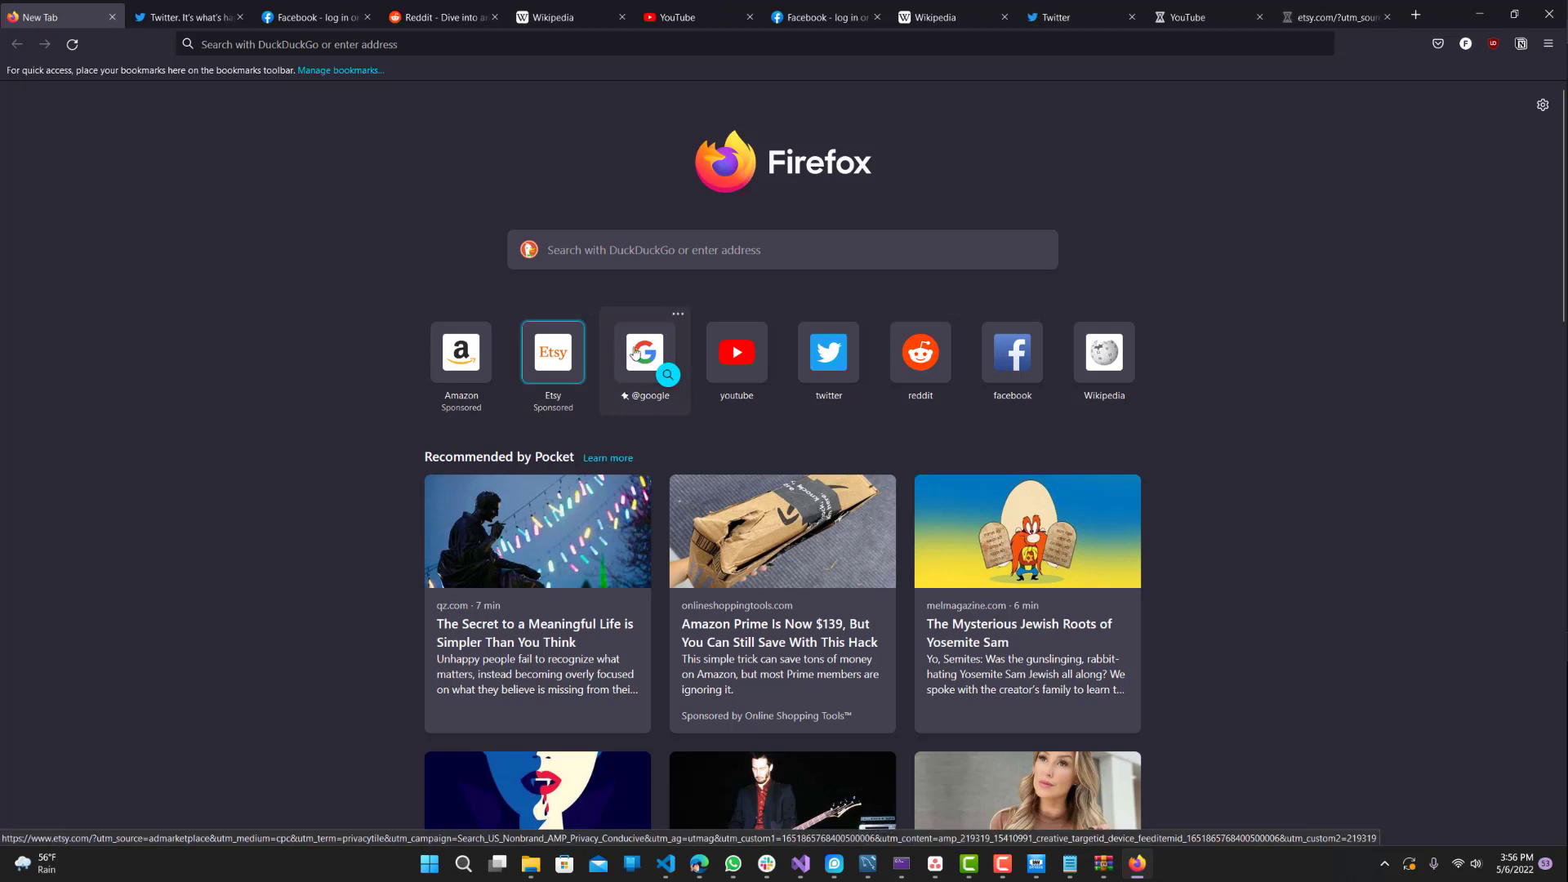
middle_click(468, 360)
middle_click(467, 361)
middle_click(467, 360)
middle_click(467, 360)
middle_click(467, 360)
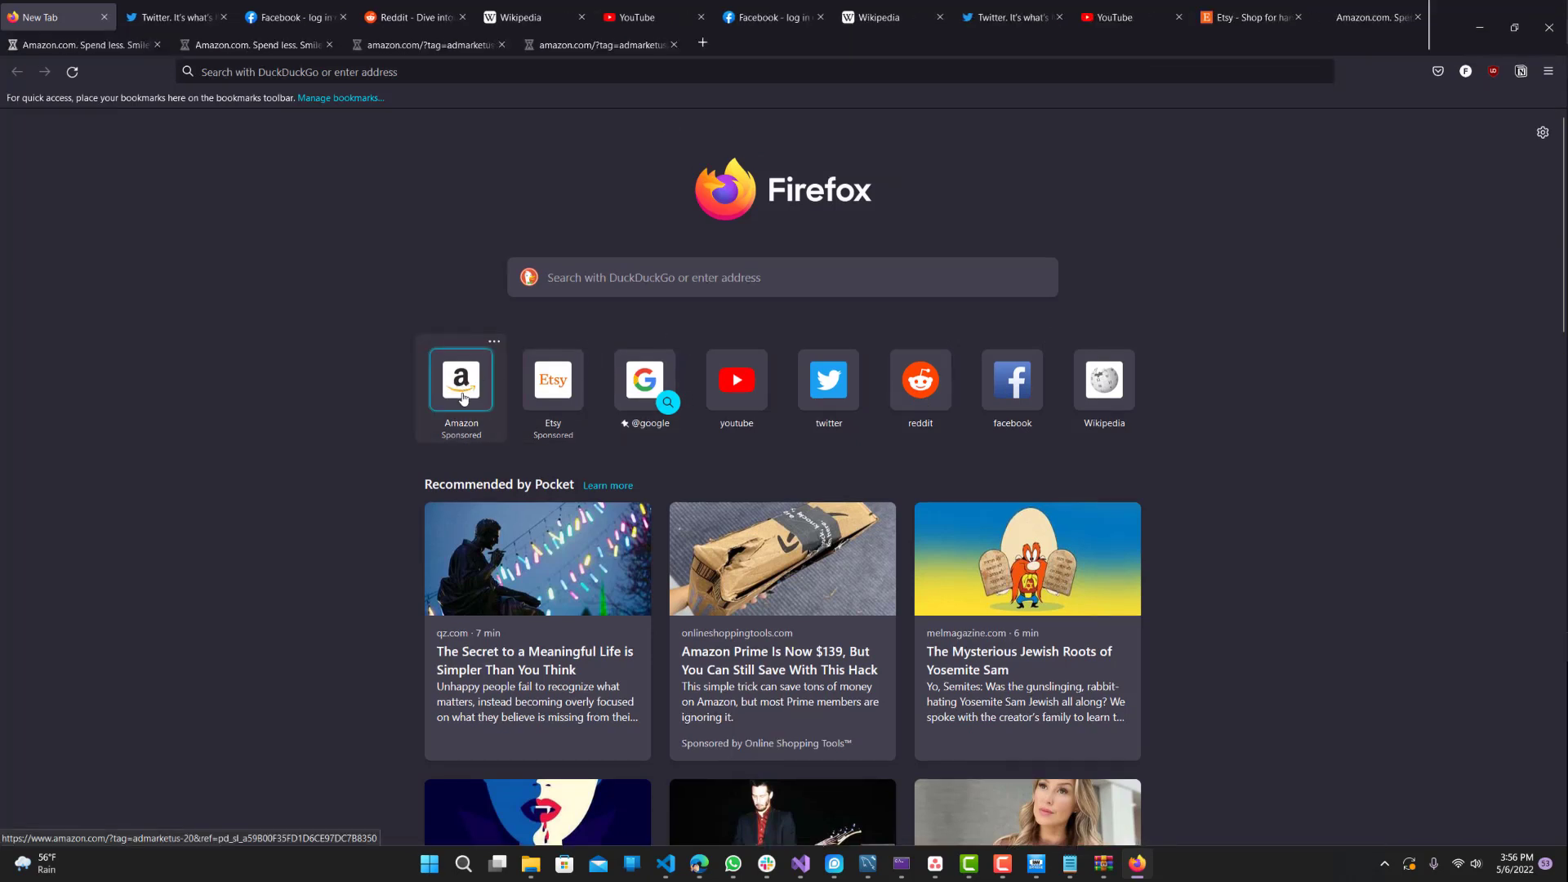
middle_click(467, 360)
middle_click(468, 360)
Add more YouTube, Twitter, reddit, Facebook and Wikipedia tabs until the tab bar wraps onto three rows.
middle_click(736, 380)
middle_click(817, 384)
middle_click(818, 384)
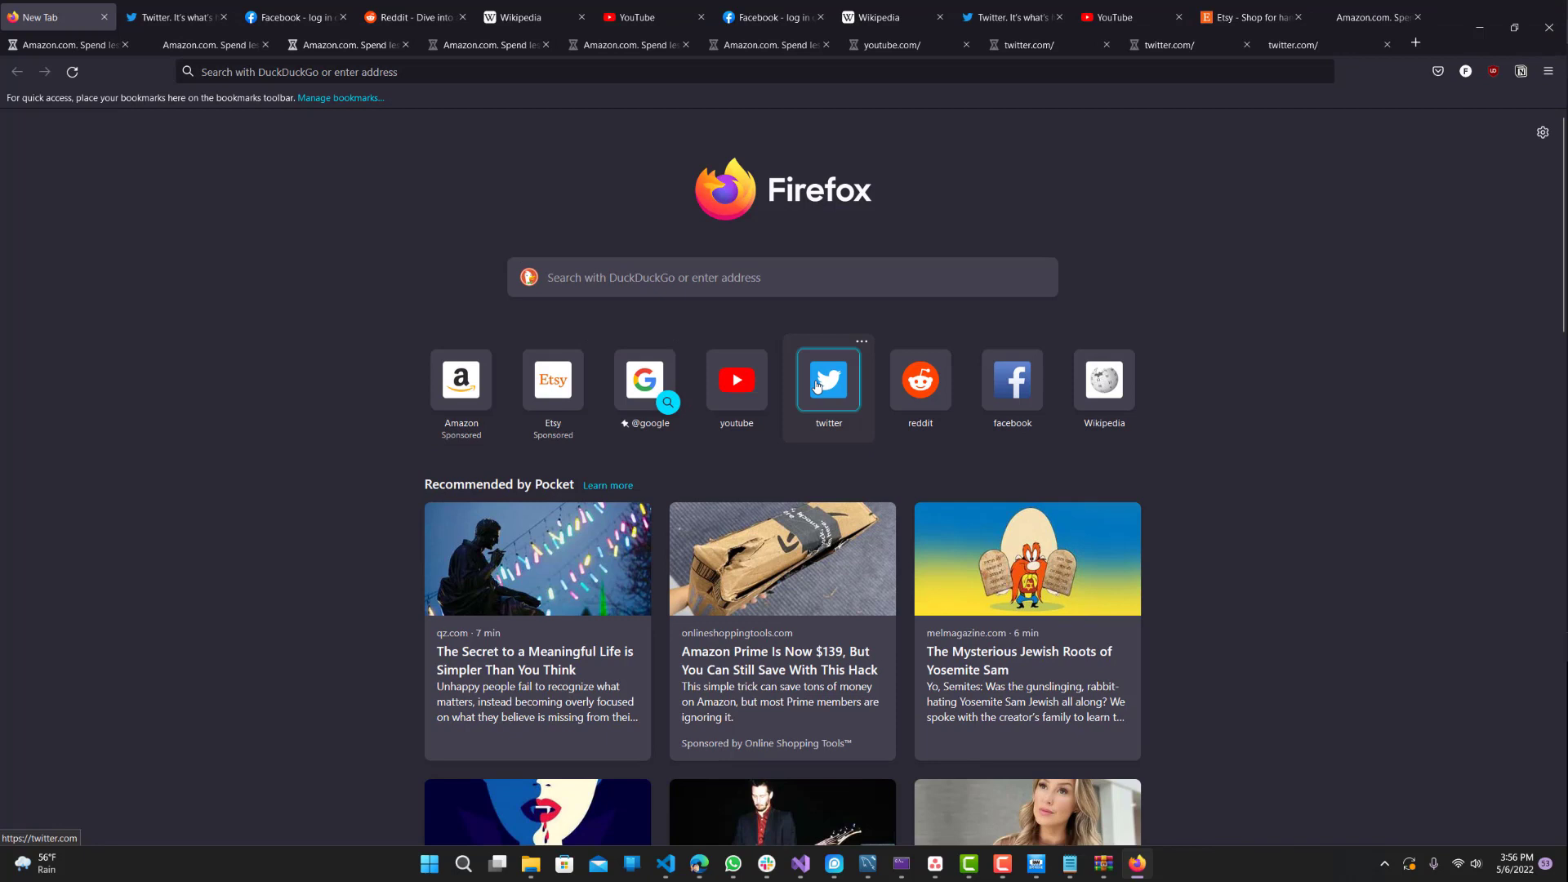
middle_click(818, 384)
middle_click(818, 384)
middle_click(818, 384)
middle_click(818, 383)
middle_click(817, 384)
middle_click(910, 421)
middle_click(909, 421)
middle_click(909, 420)
middle_click(910, 421)
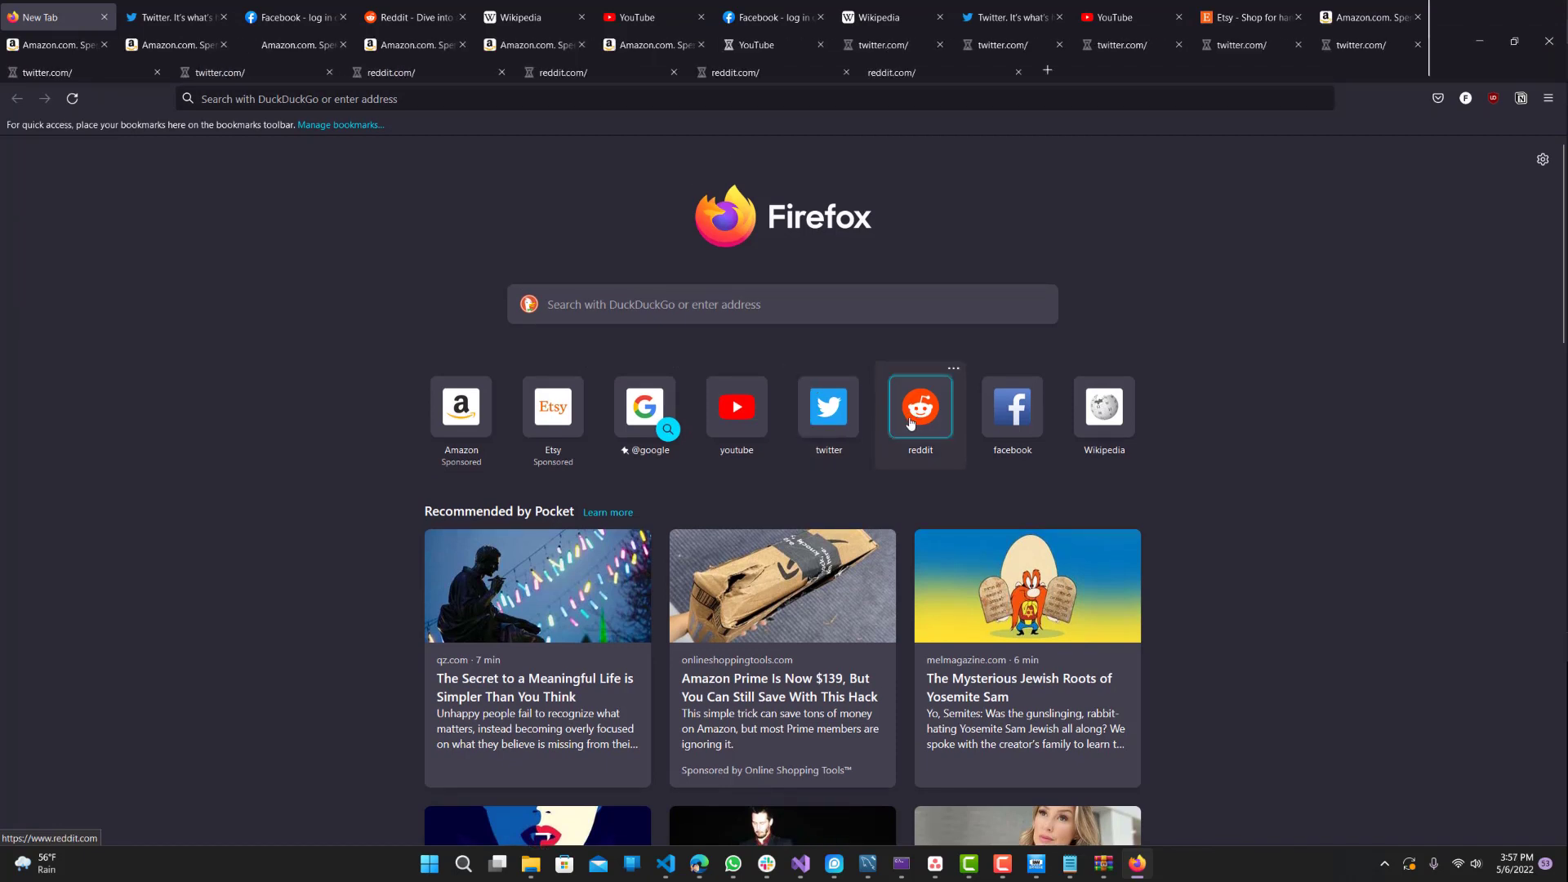
middle_click(910, 421)
middle_click(909, 420)
middle_click(909, 420)
middle_click(910, 421)
middle_click(999, 419)
middle_click(1000, 418)
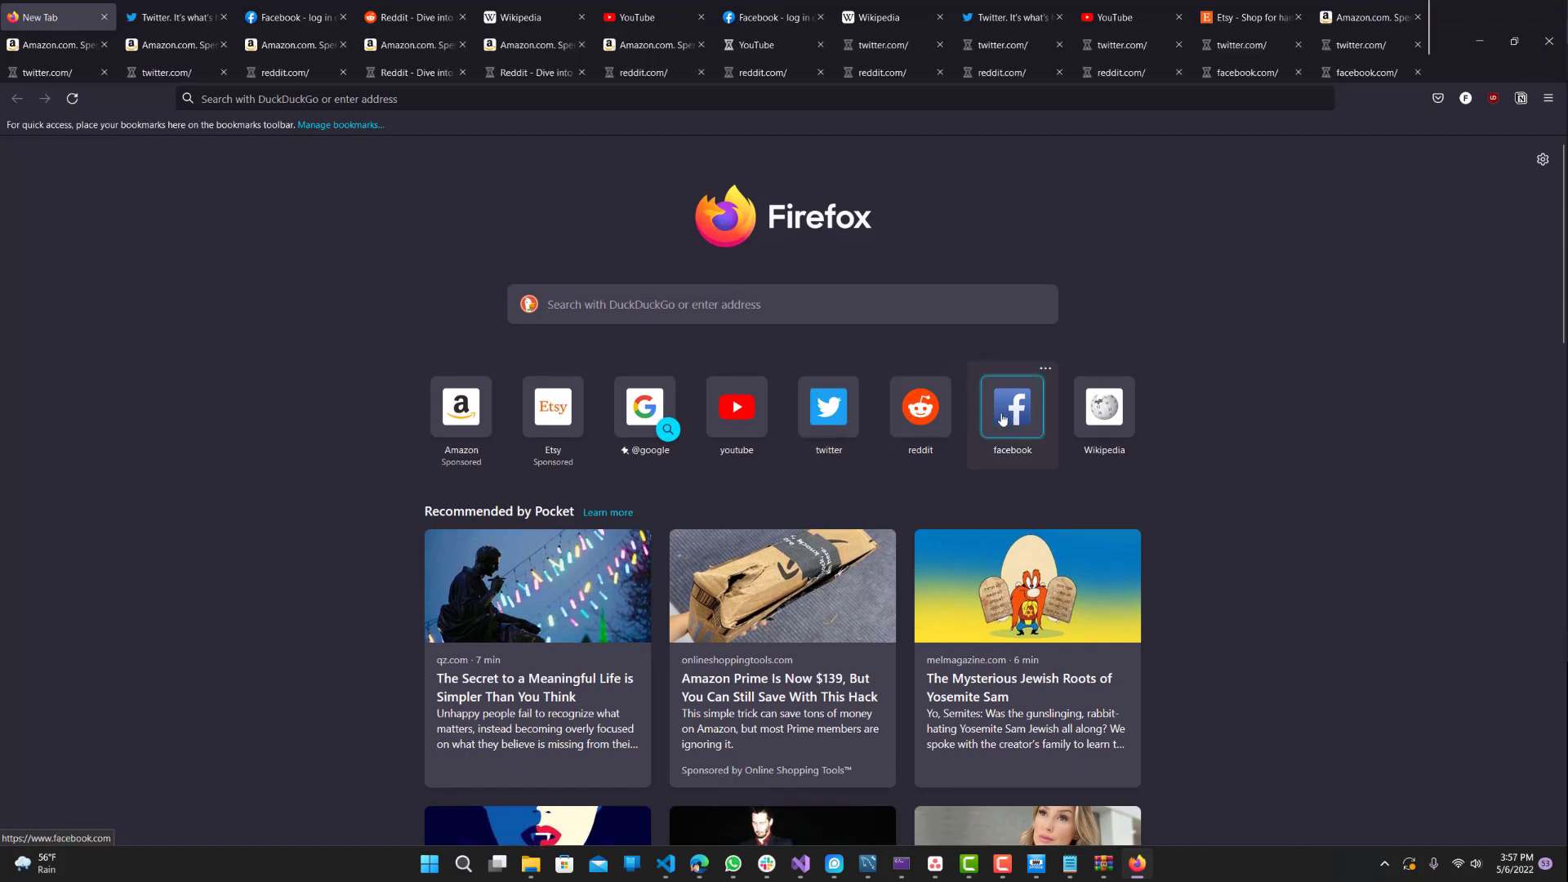
middle_click(1094, 419)
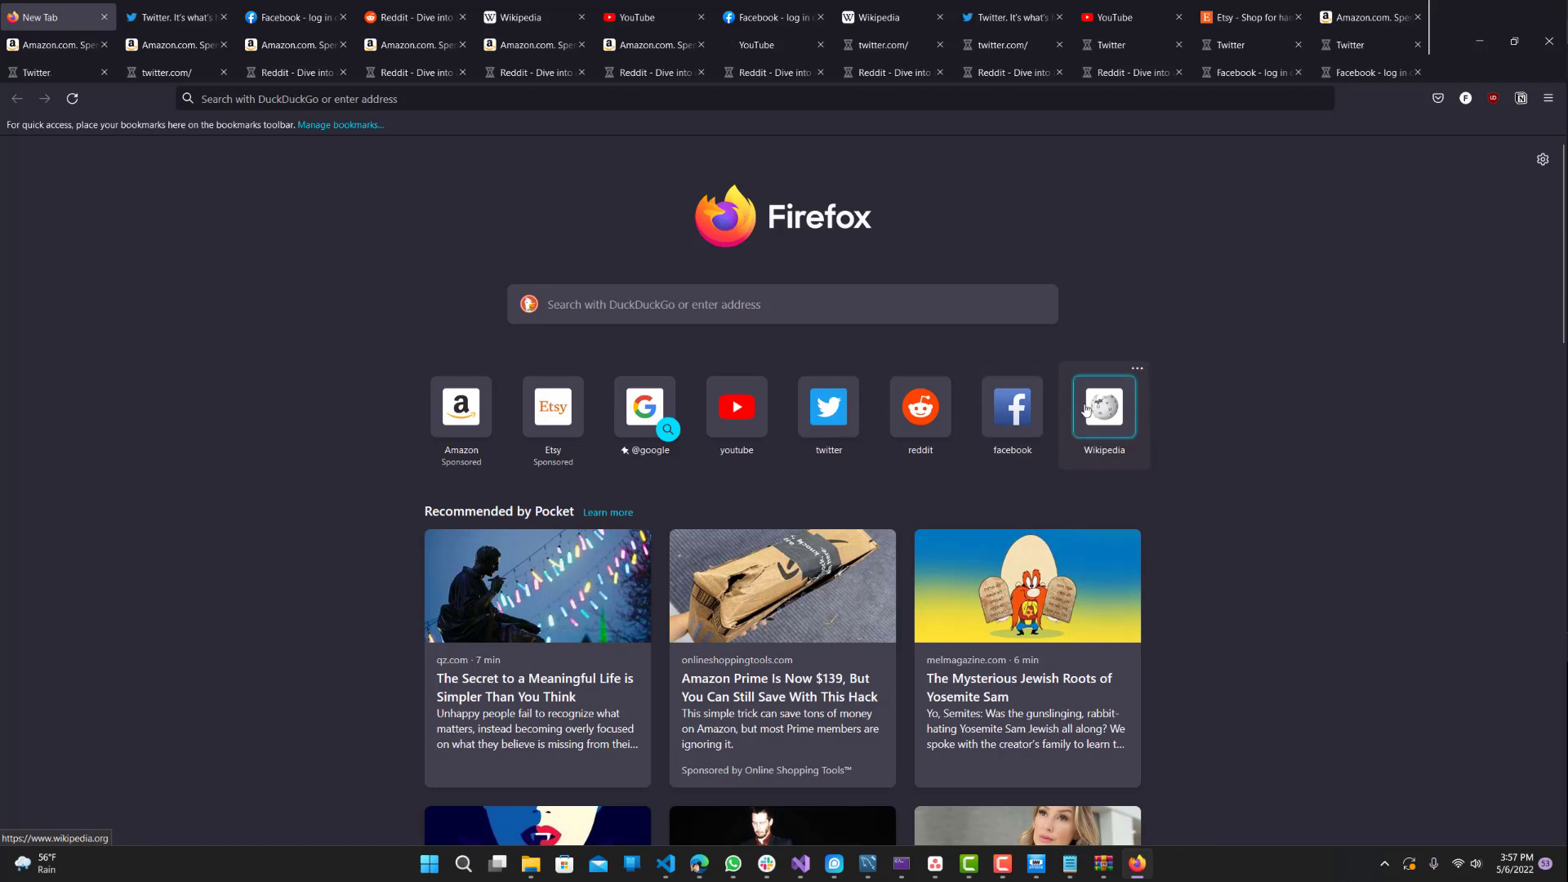
middle_click(915, 424)
middle_click(828, 412)
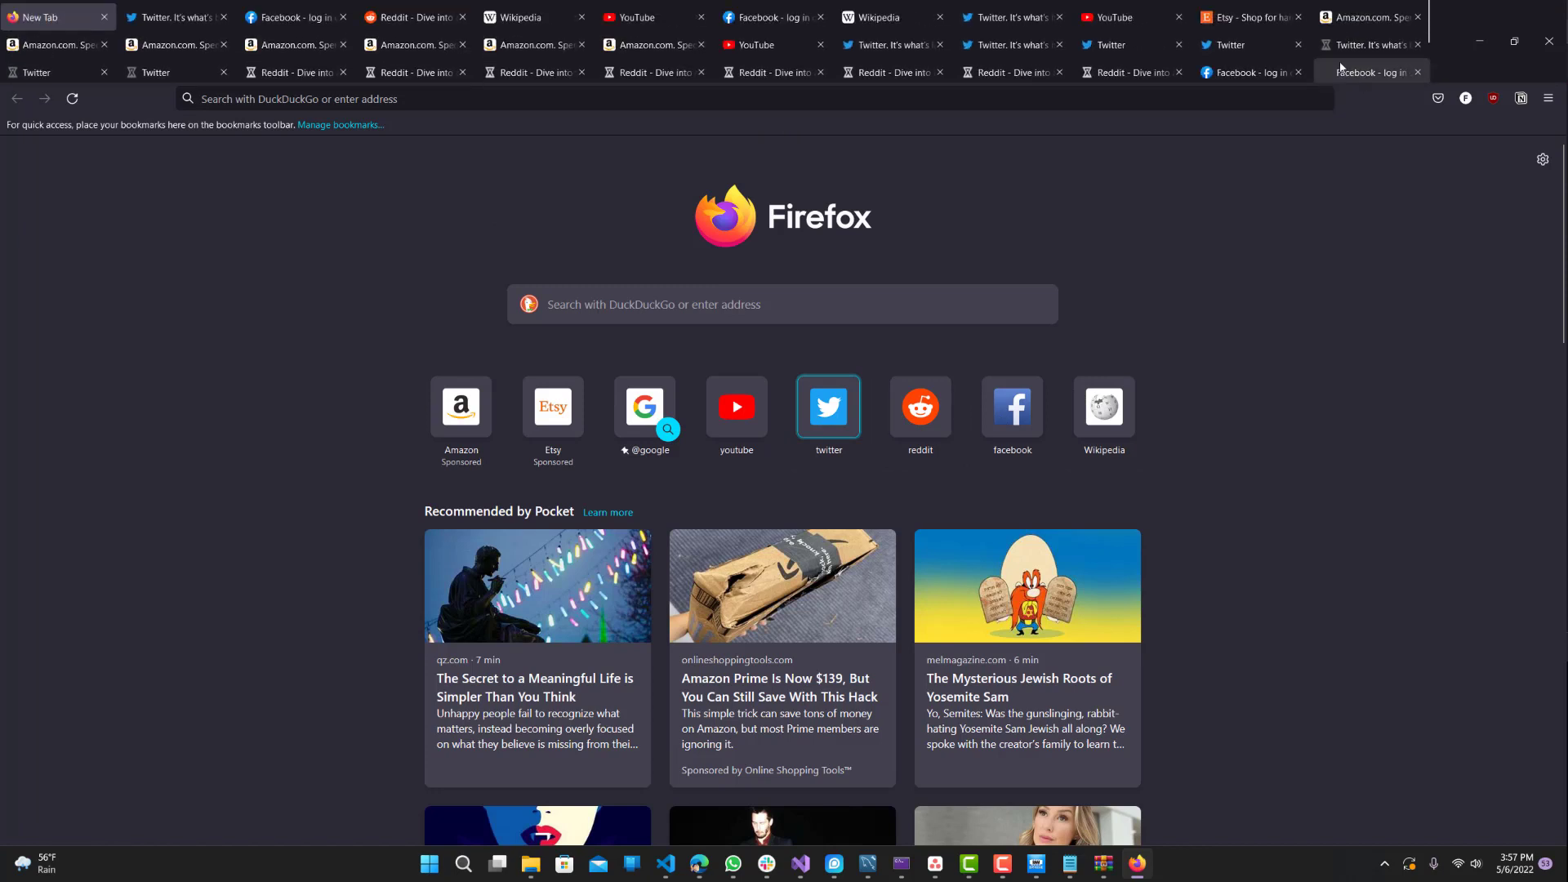
Scroll the three-row tab strip to check it, then restore Firefox with Win+Down.
scroll(1021, 74, "down", 2)
scroll(1039, 66, "up", 2)
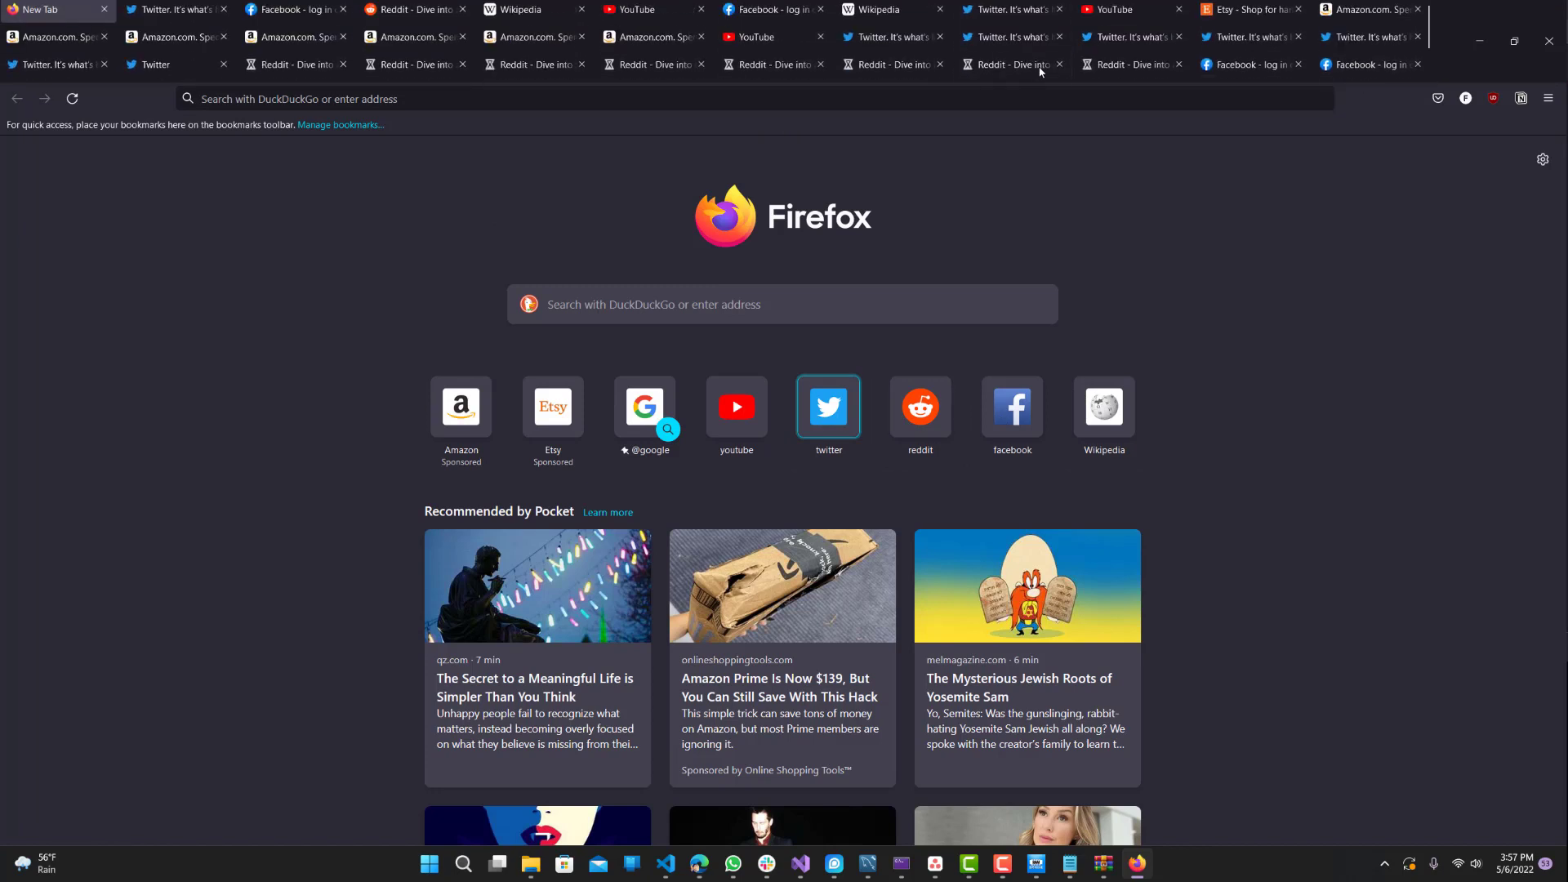
scroll(1029, 70, "down", 2)
scroll(958, 76, "up", 2)
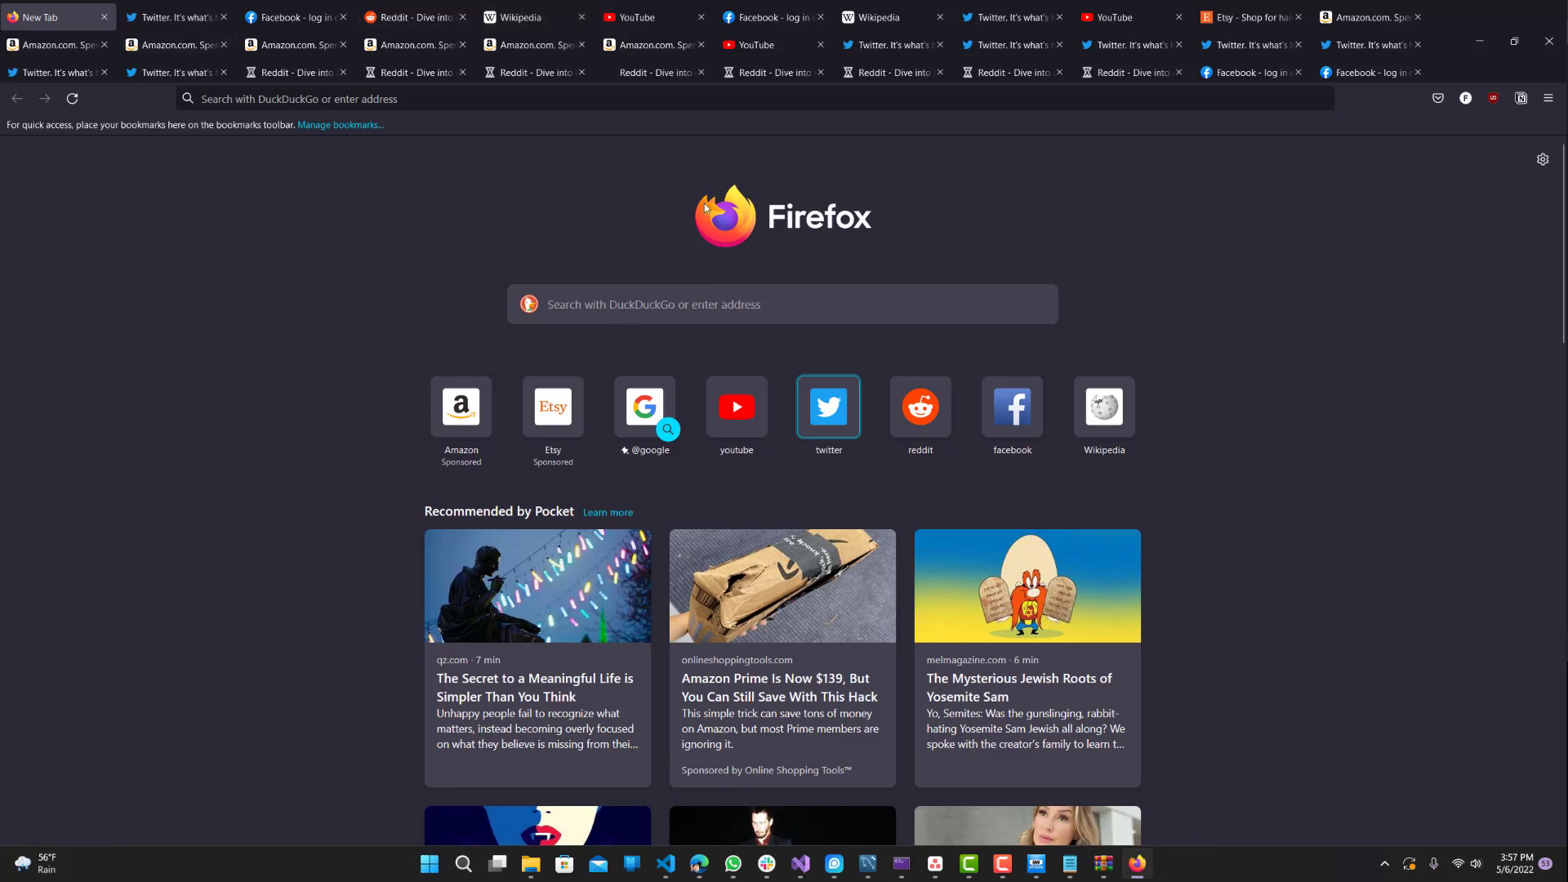
scroll(620, 49, "down", 2)
scroll(605, 53, "up", 3)
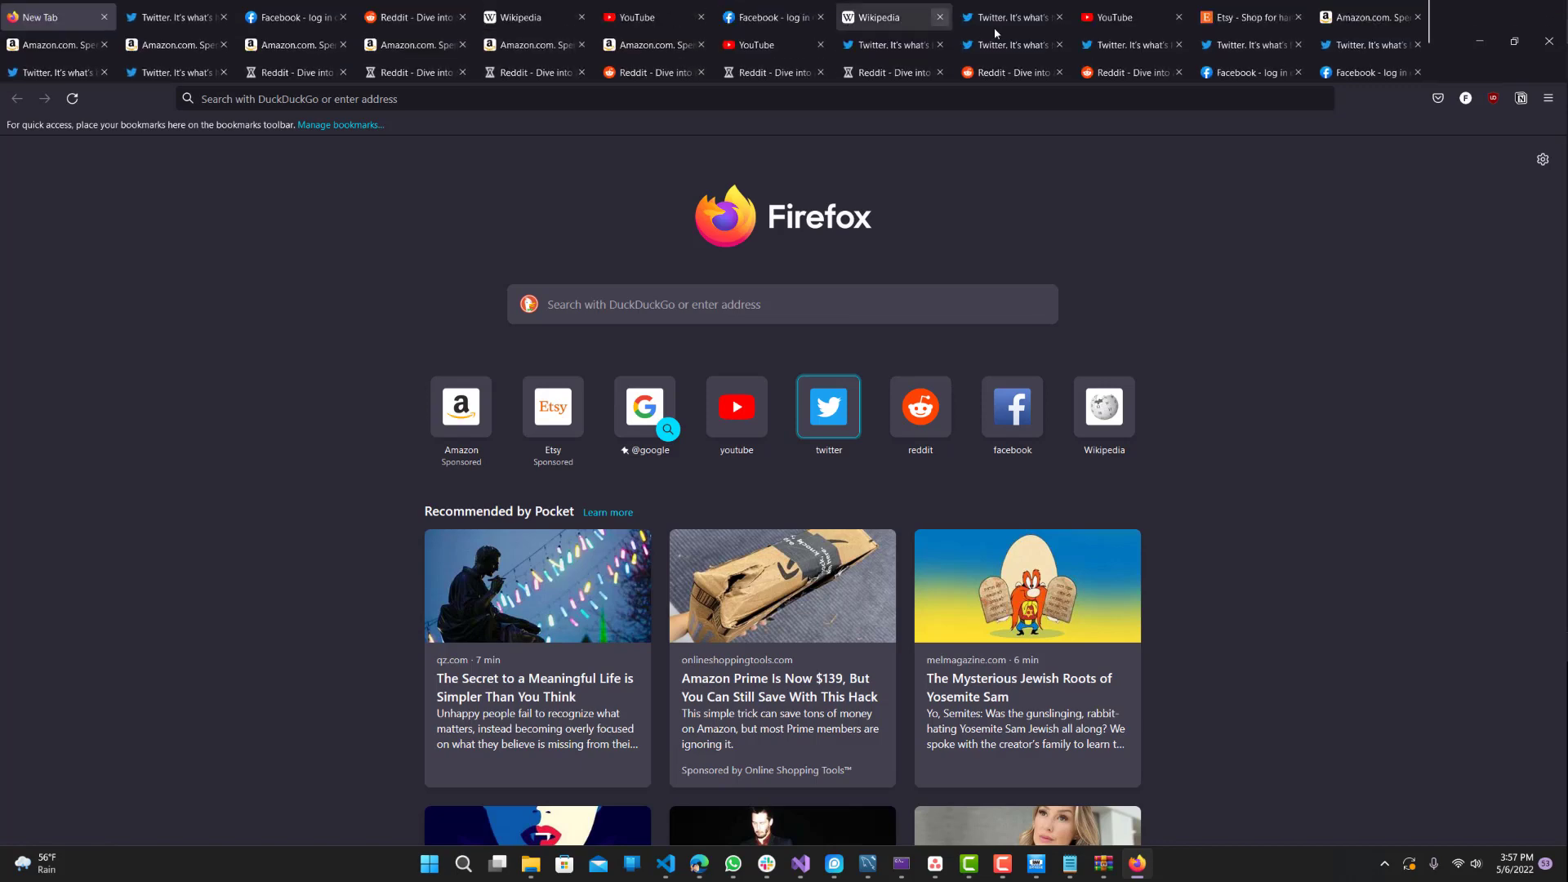
scroll(993, 32, "down", 3)
key("super+Down")
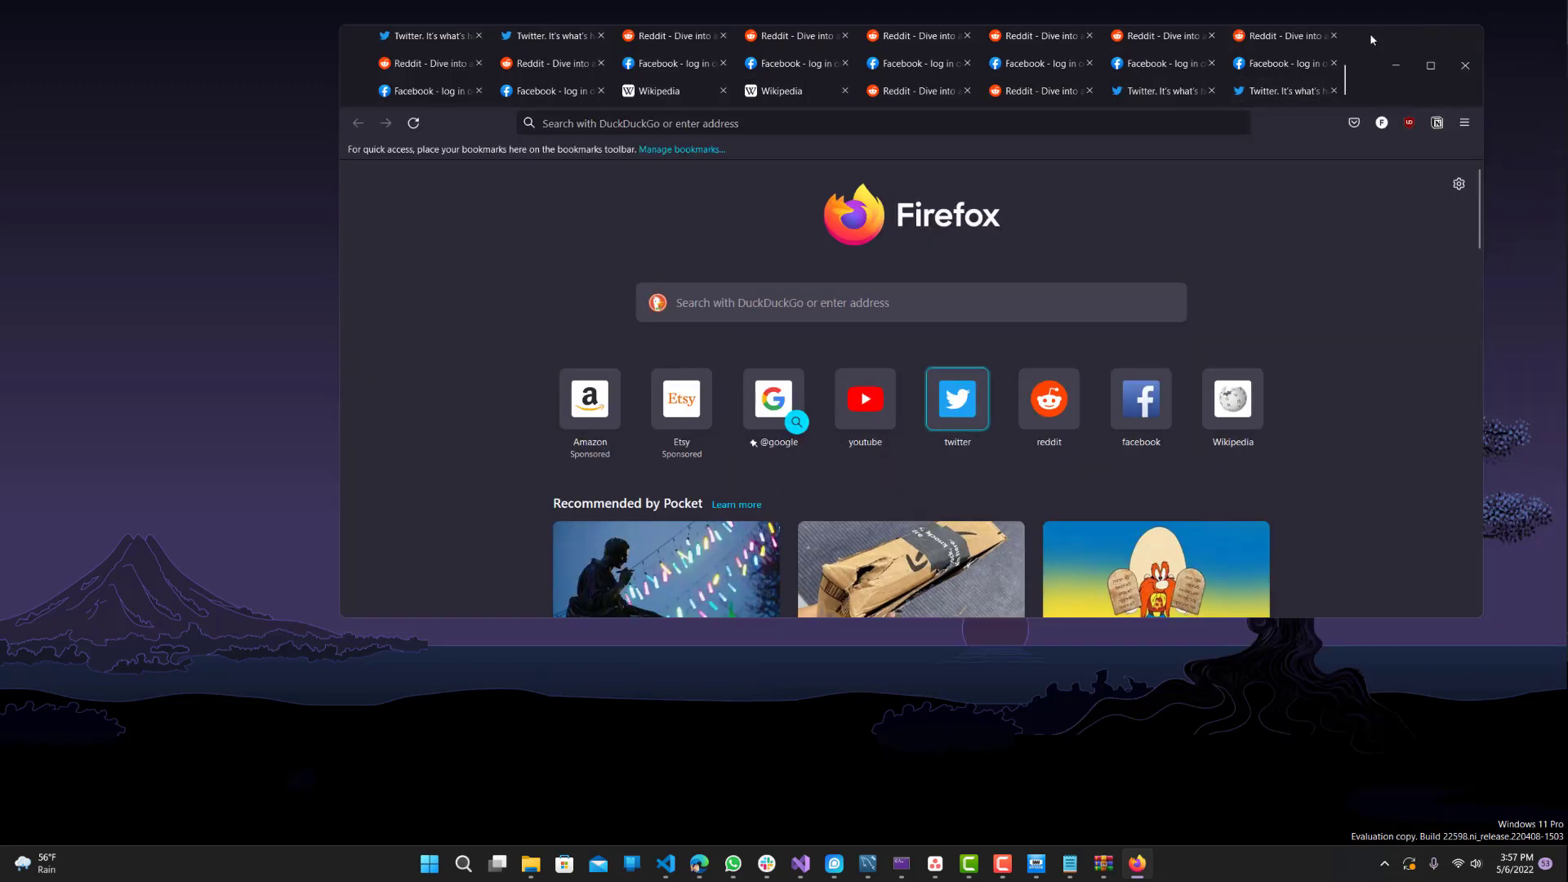
Drag the Firefox window lower and left by its tab strip, then nudge it slightly up and right.
left_click_drag(1455, 64, 1254, 115)
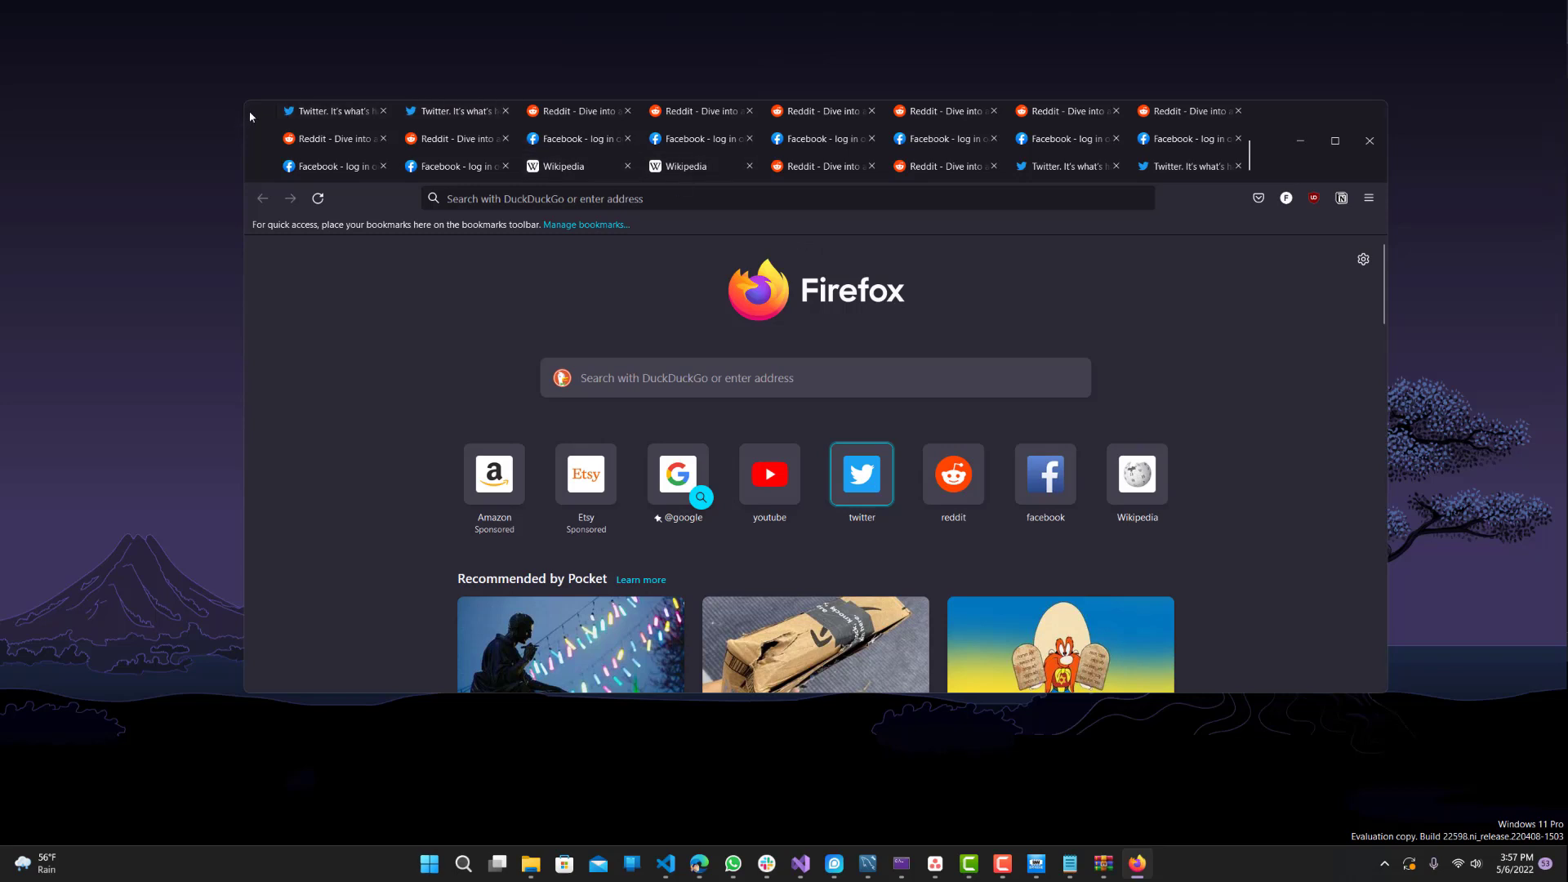
left_click_drag(250, 116, 263, 107)
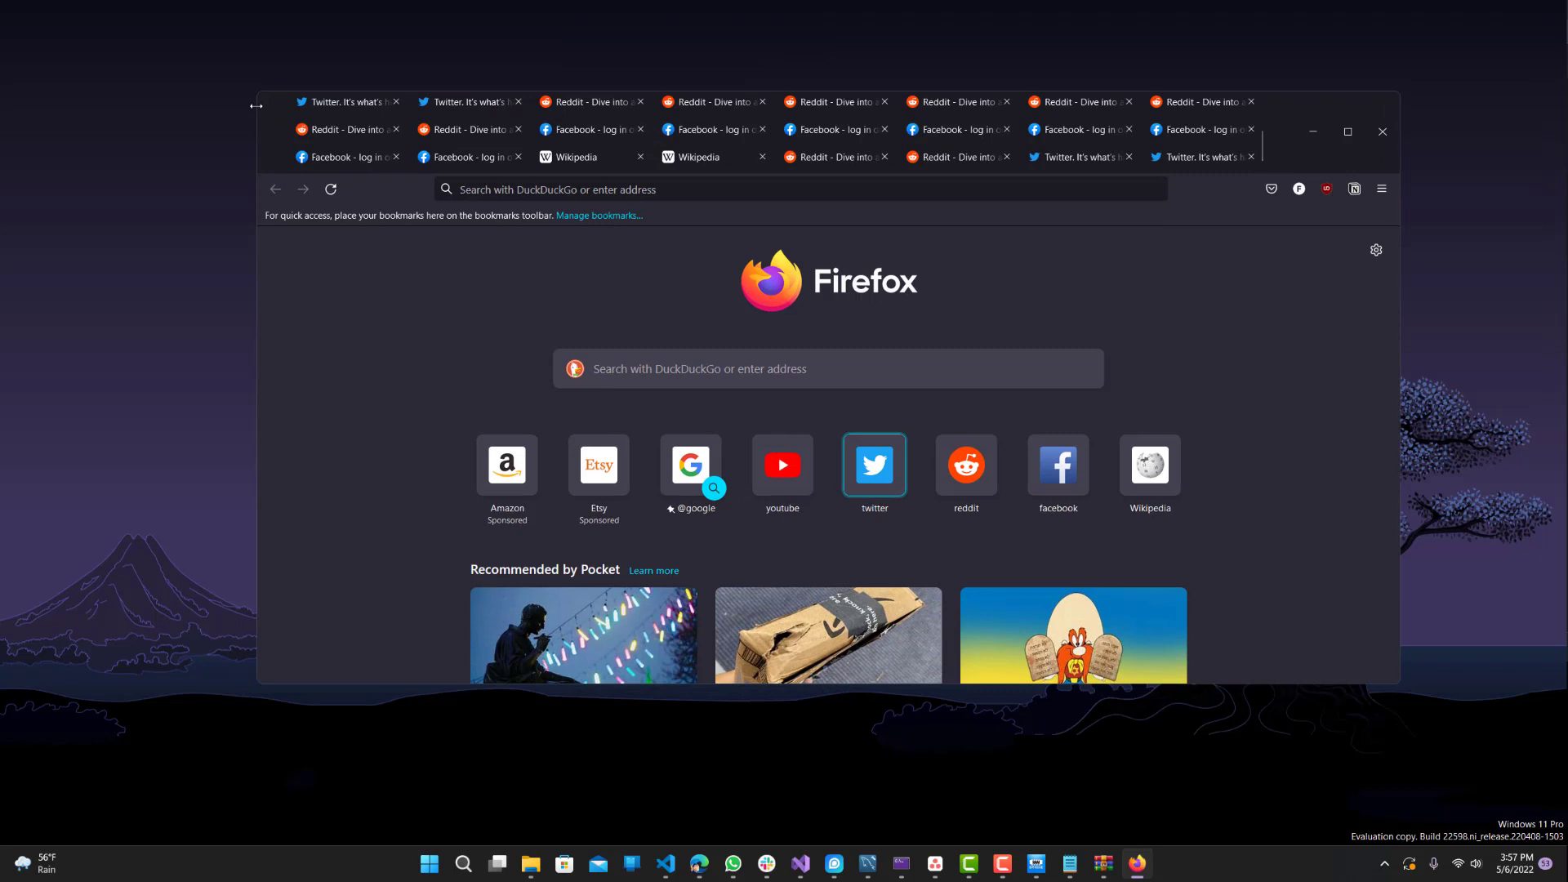